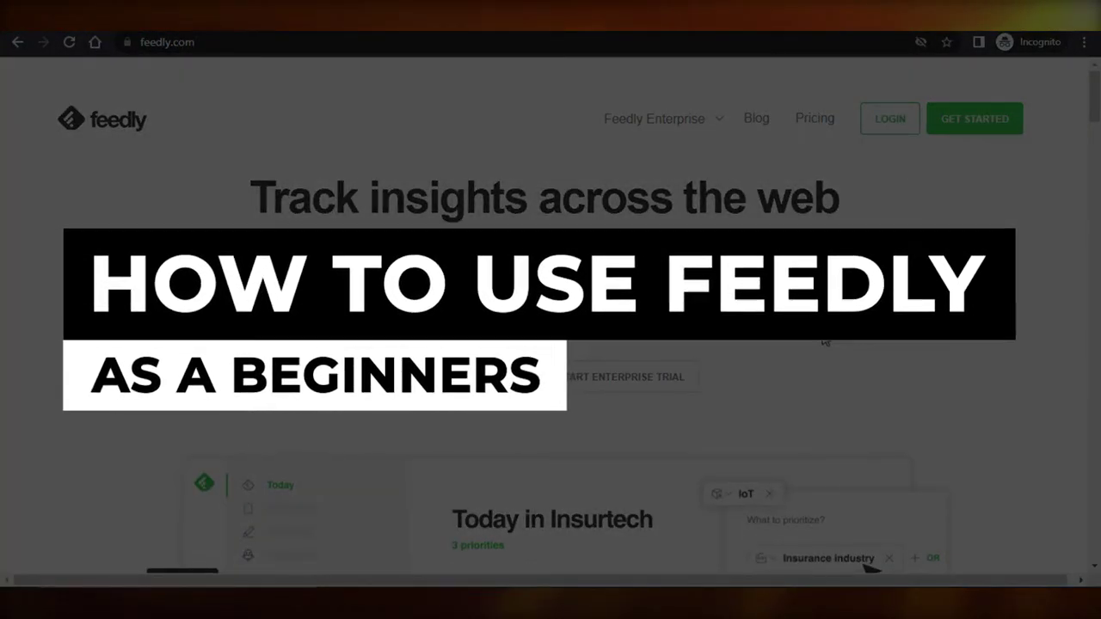
Create a Feedly account and reach Today, listing the Medical Ed. Related, photography and Technology folders.
scroll(551, 309, "down", 20)
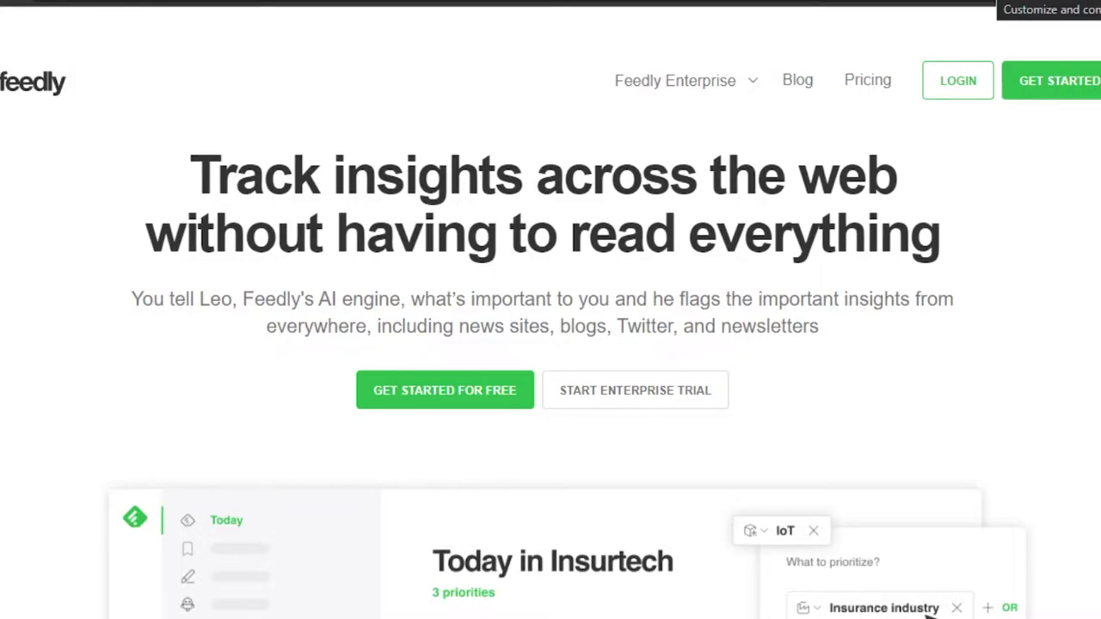
scroll(551, 344, "down", 10)
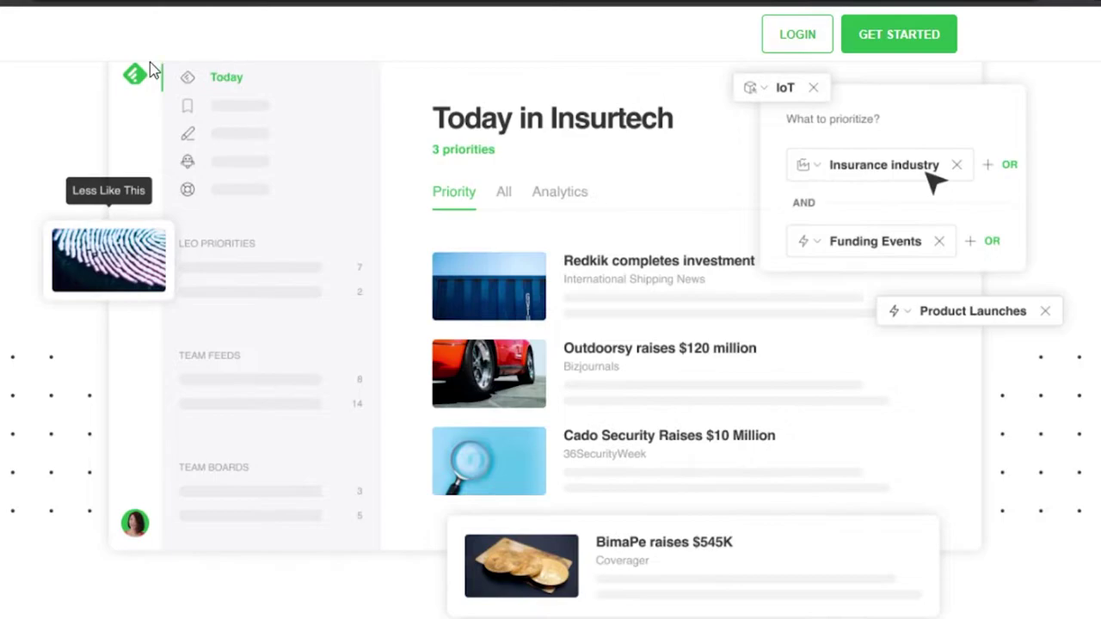
scroll(551, 344, "down", 15)
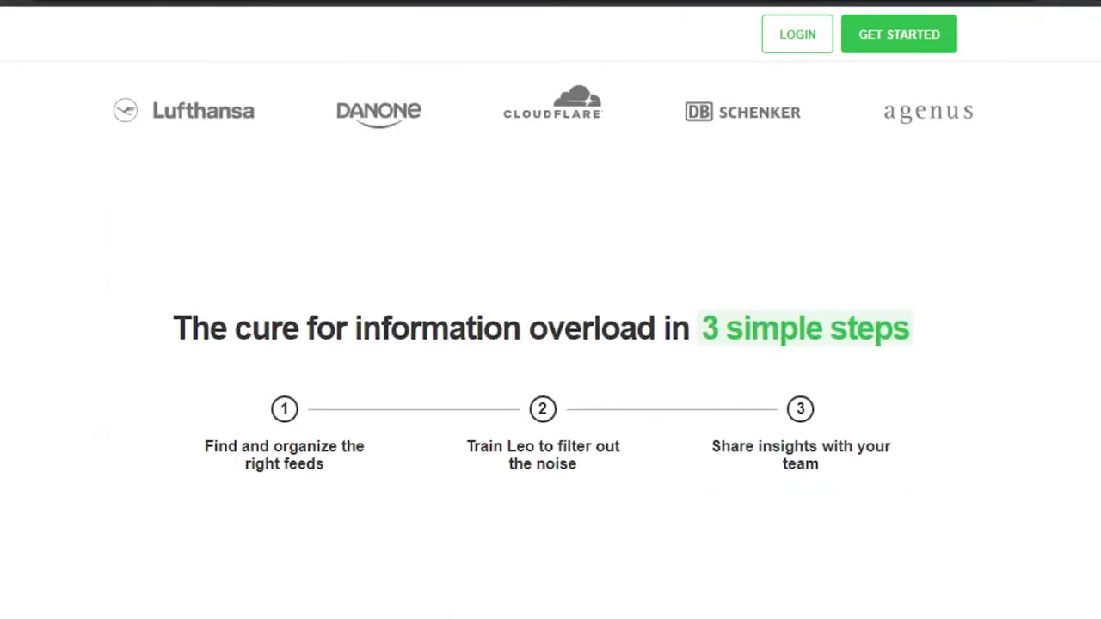
scroll(550, 344, "up", 20)
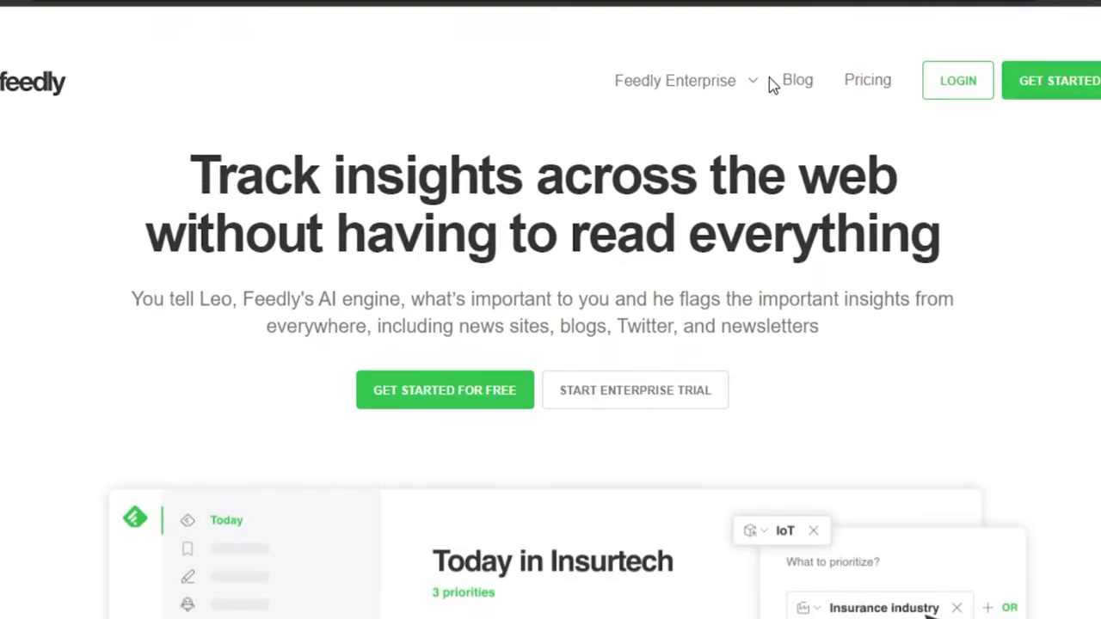
left_click(1042, 86)
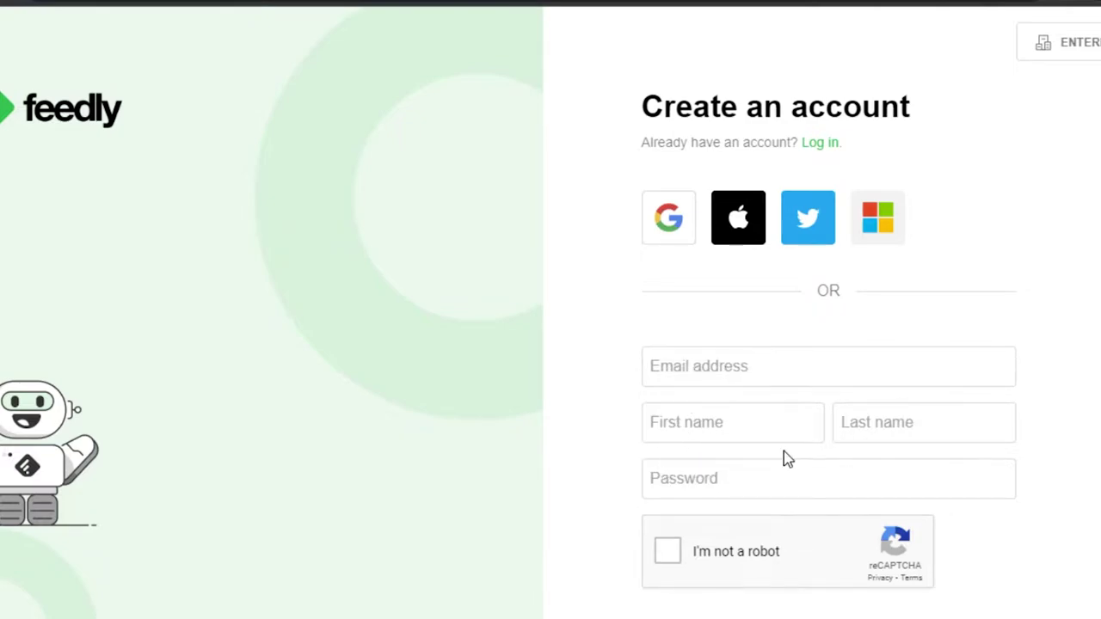
scroll(617, 97, "down", 1)
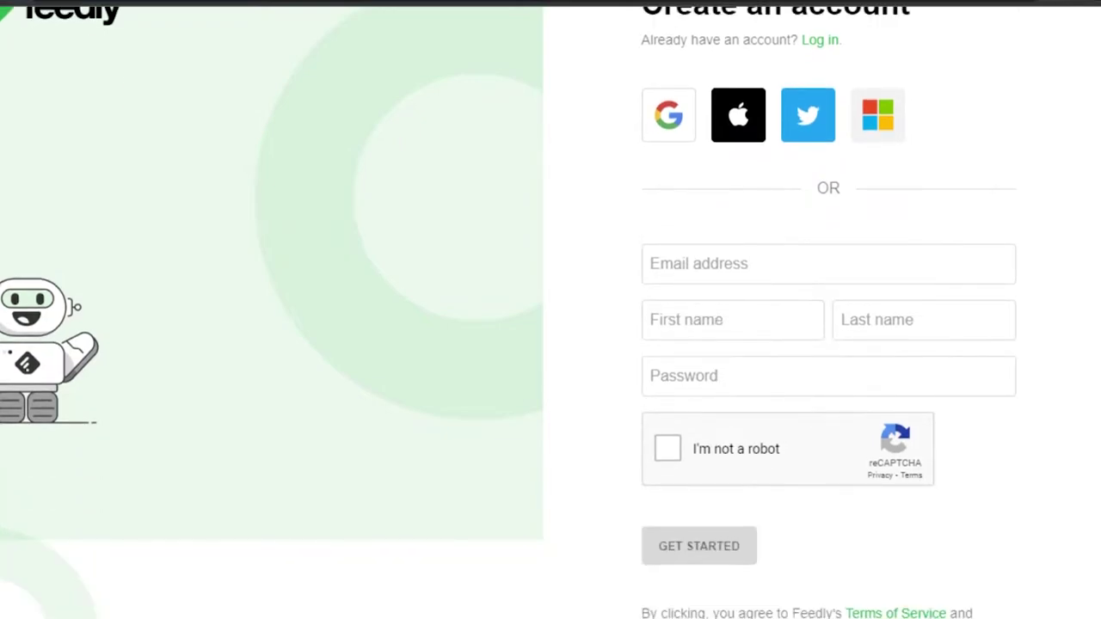
scroll(617, 98, "up", 1)
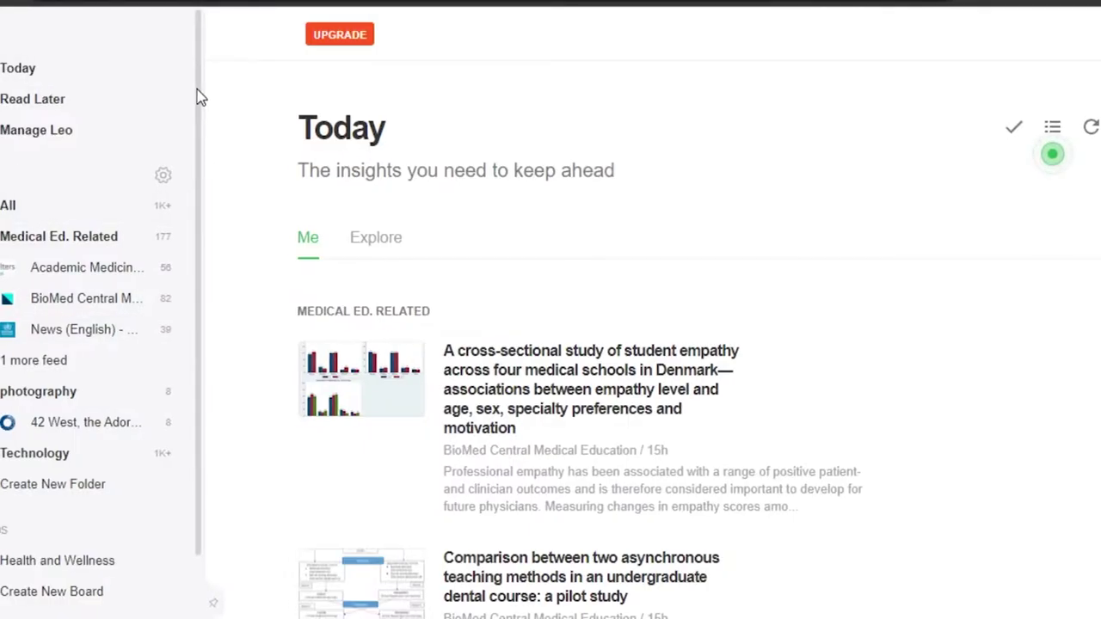
scroll(190, 302, "down", 1)
scroll(191, 60, "up", 1)
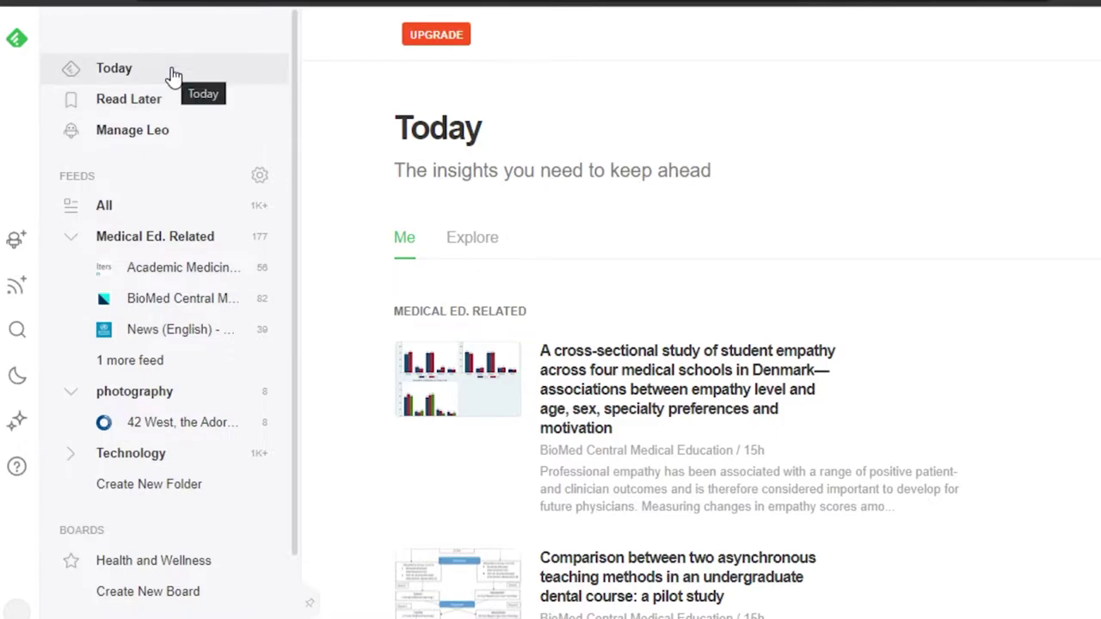
scroll(511, 312, "down", 15)
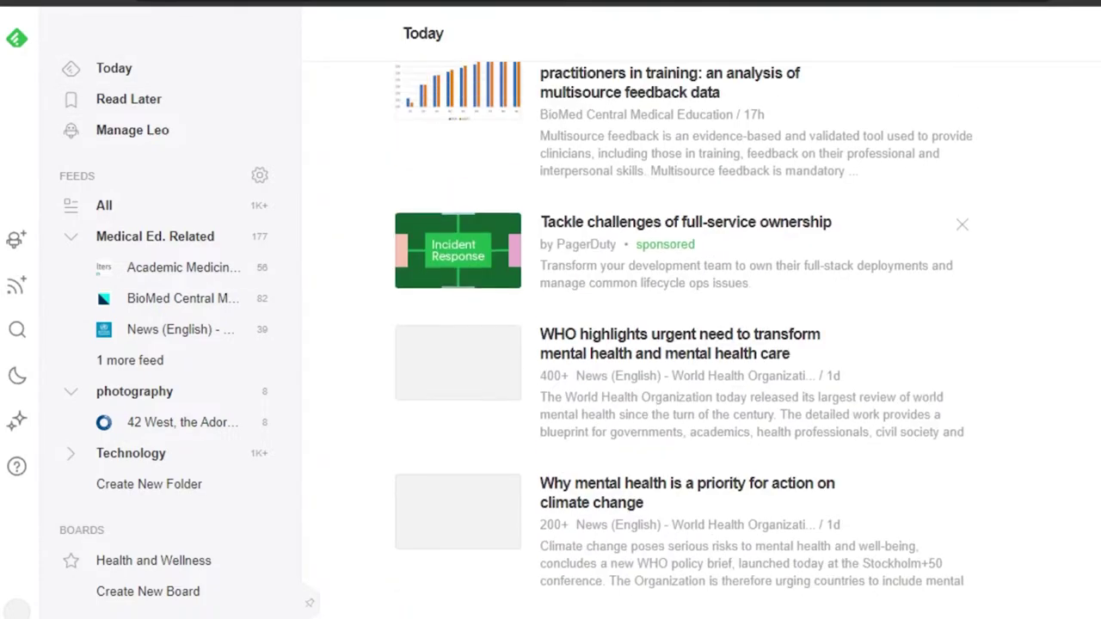
scroll(1039, 73, "up", 15)
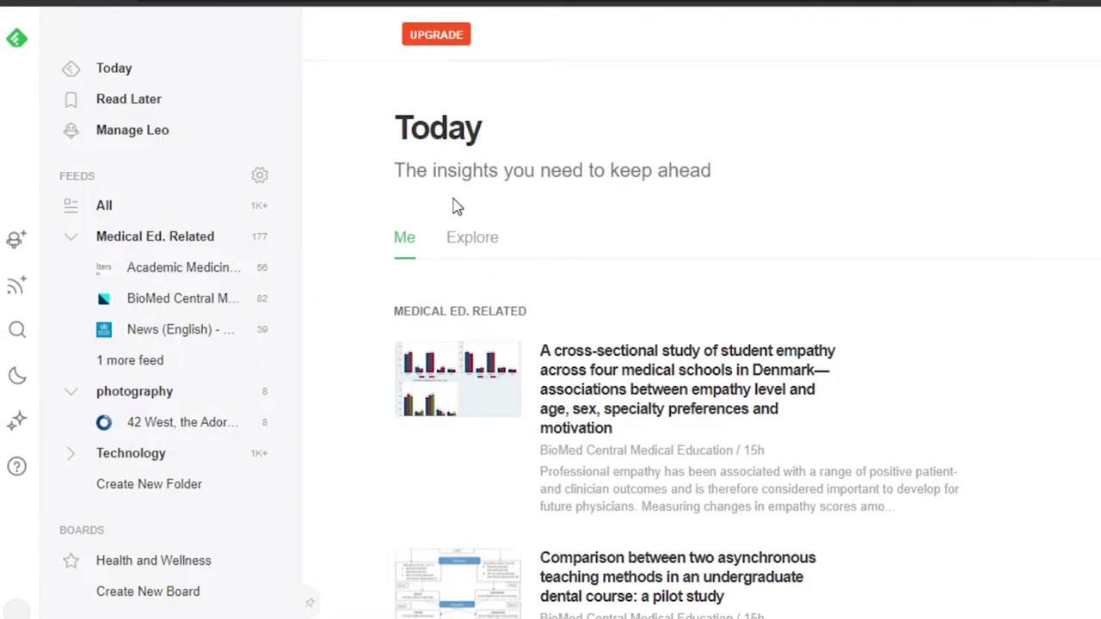
Switch Today to the Explore tab and scroll through the Trending in Tech stories.
left_click(477, 240)
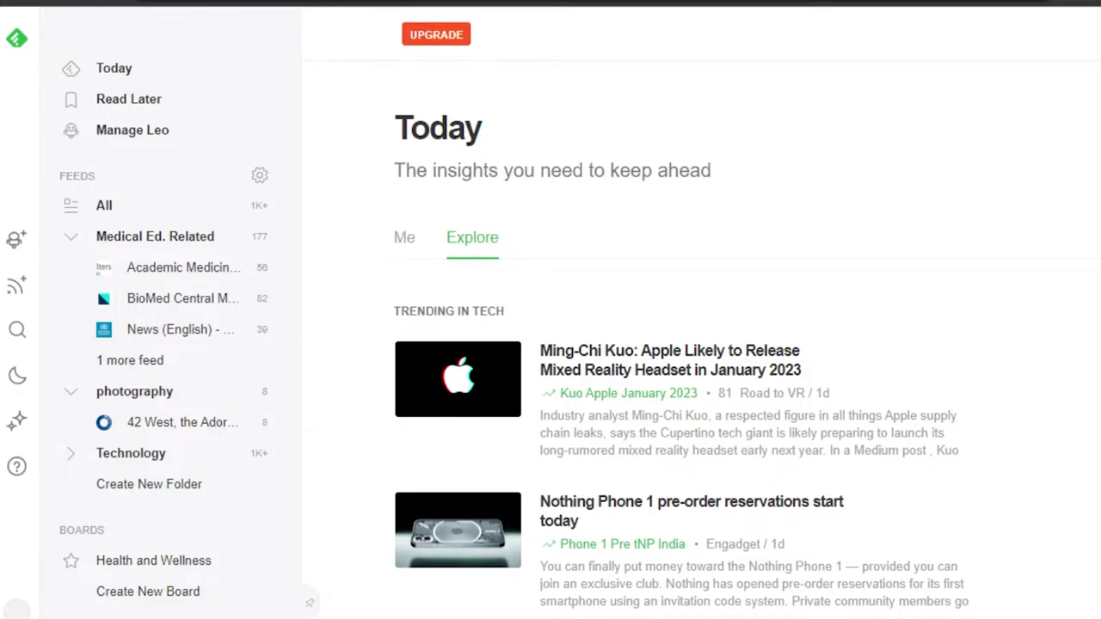
scroll(680, 345, "down", 15)
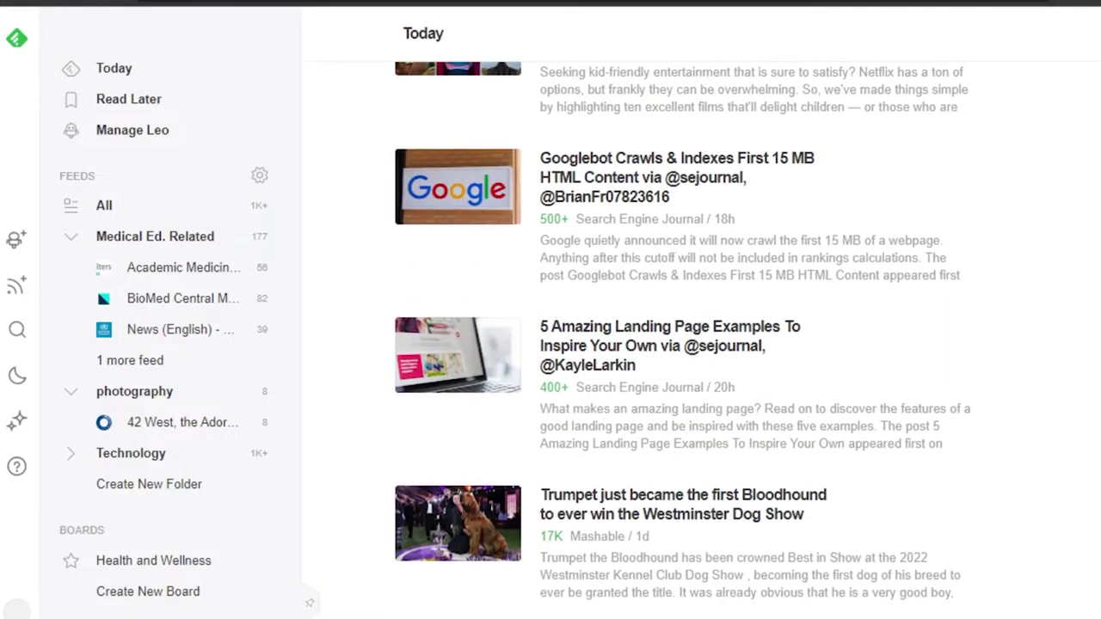
scroll(679, 344, "down", 5)
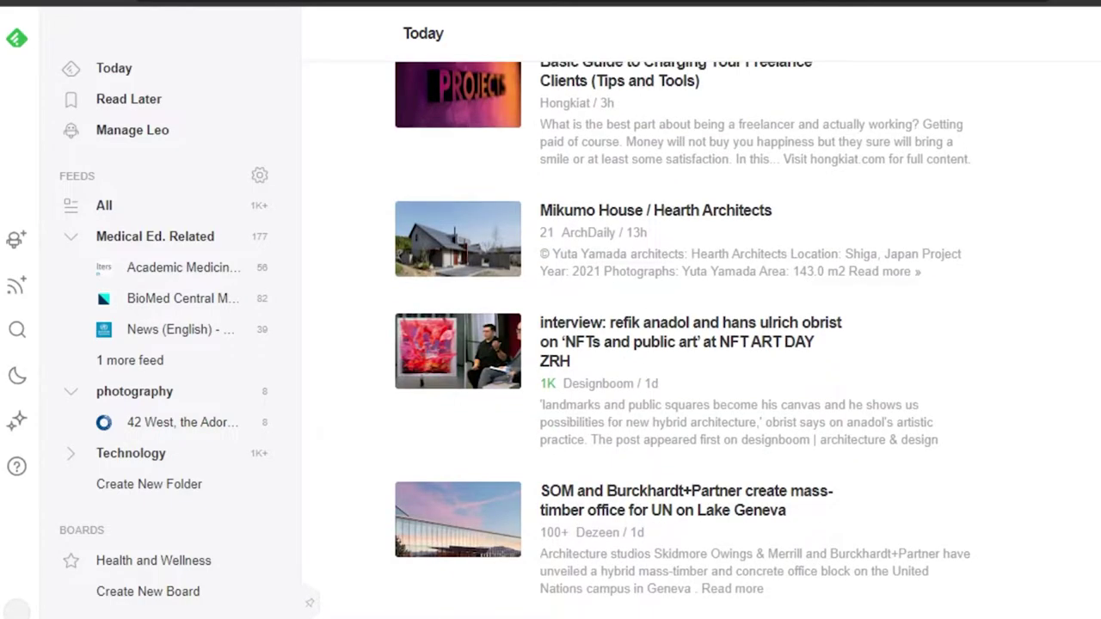
scroll(679, 344, "down", 20)
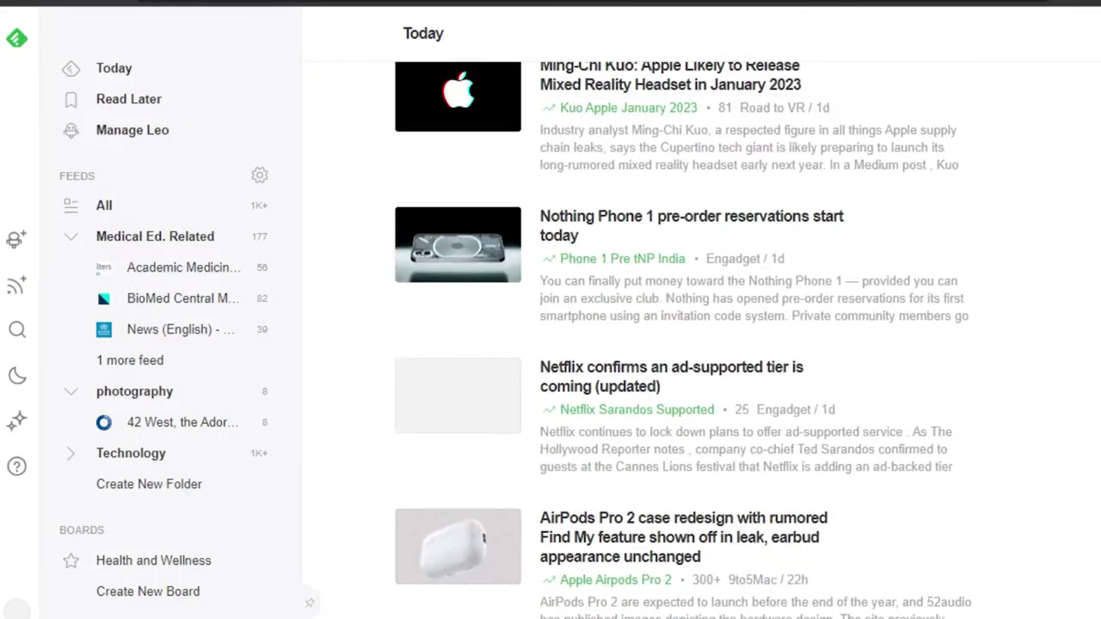
scroll(680, 344, "up", 4)
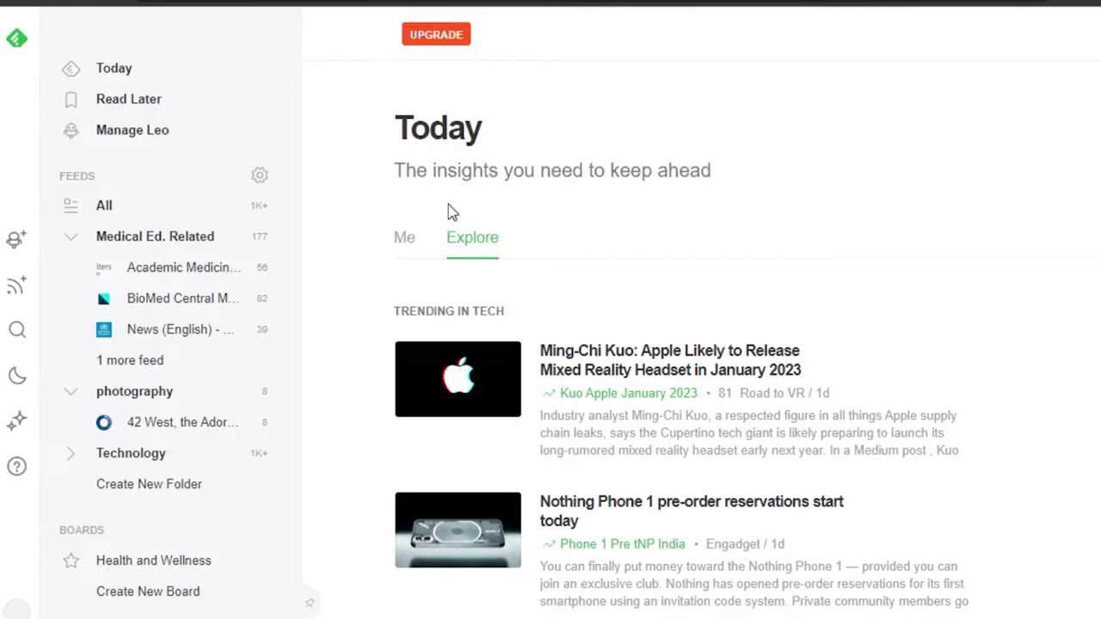
Return Today to the Me tab and scroll the followed-feed articles.
left_click(404, 243)
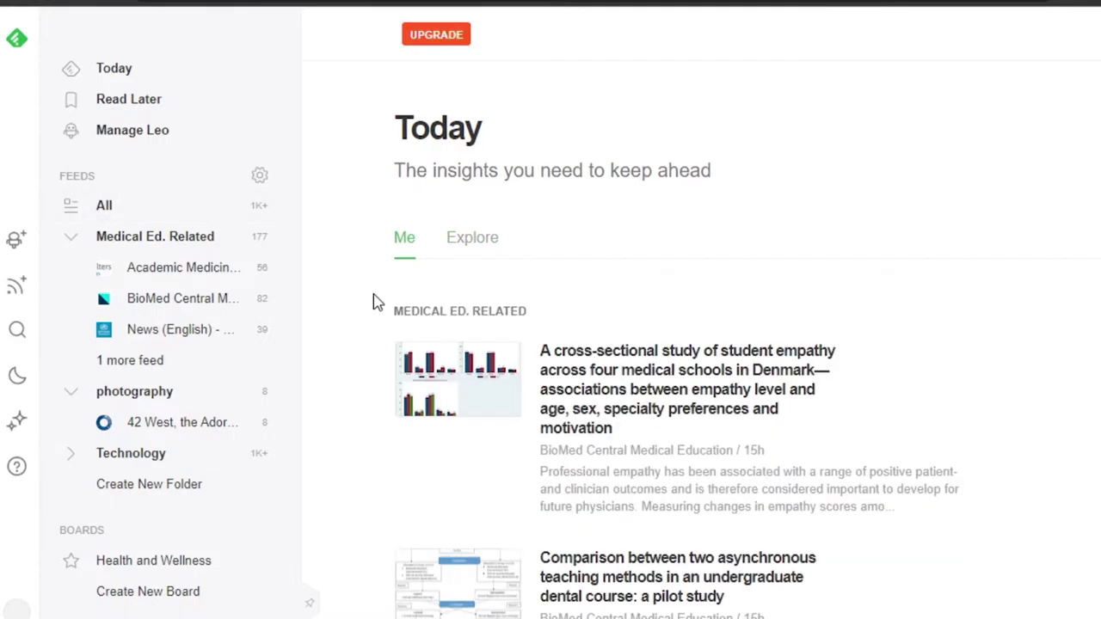
scroll(680, 344, "down", 10)
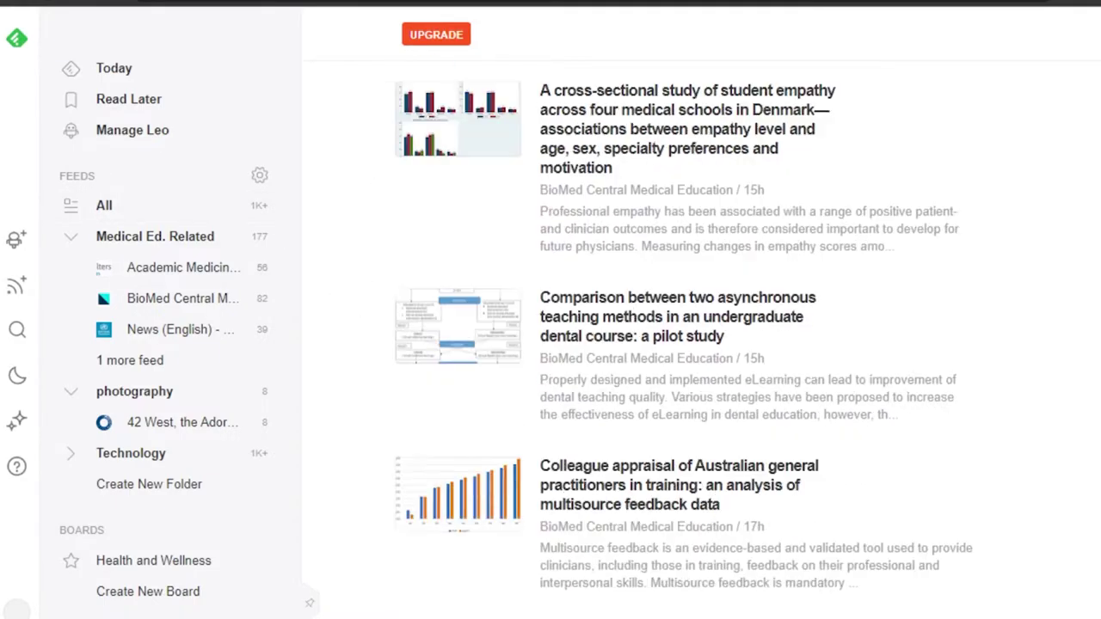
scroll(679, 344, "down", 4)
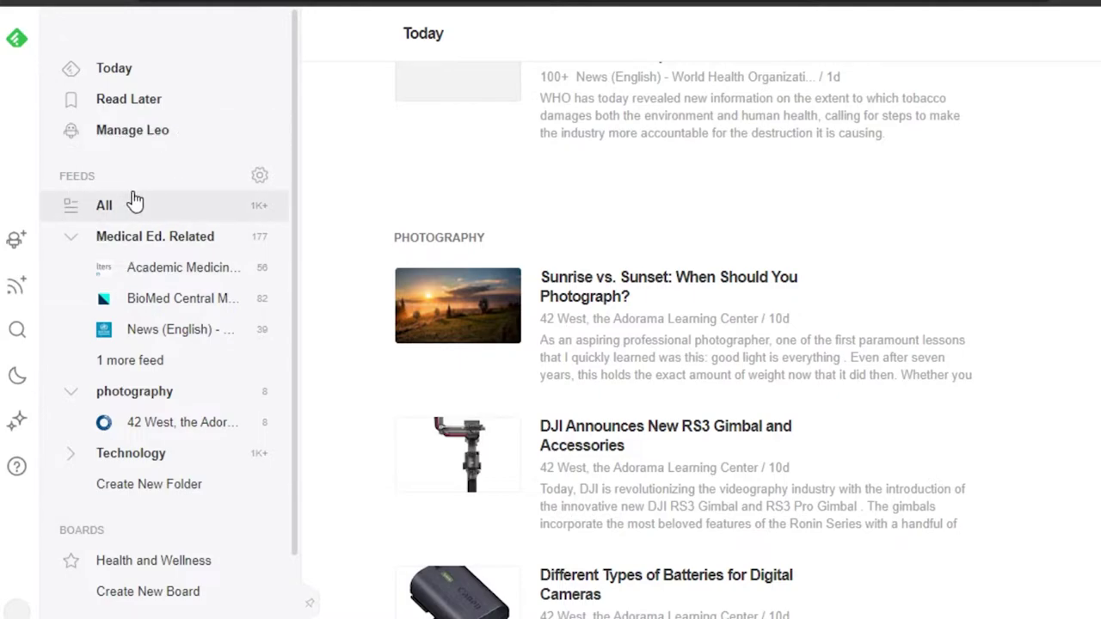
Expand Medical Ed. Related's hidden feed to reveal in-Training.
left_click(117, 362)
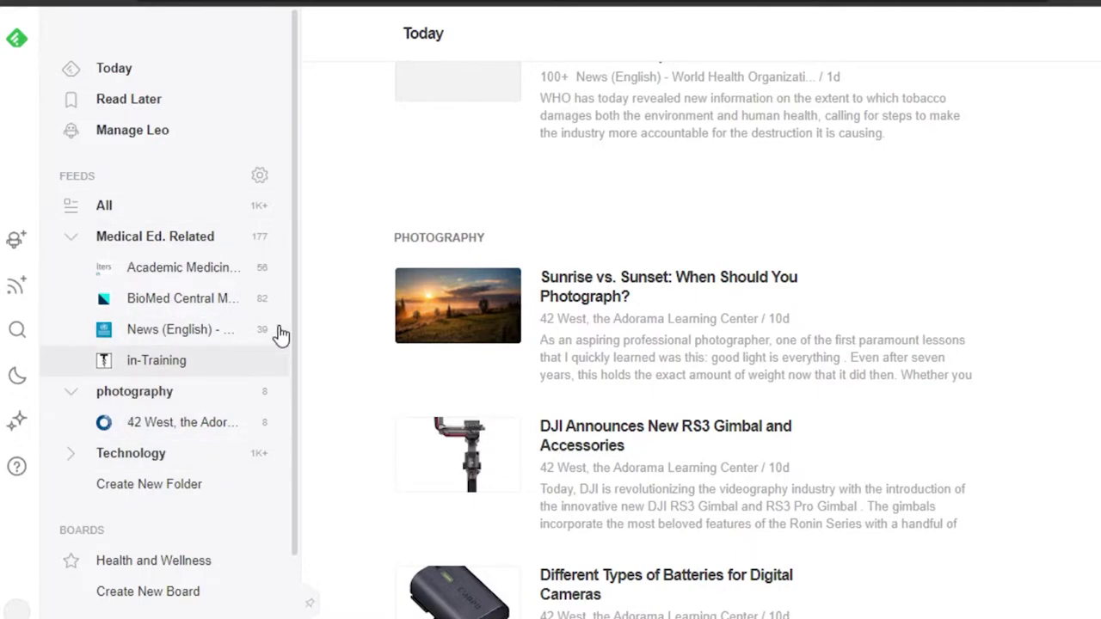
scroll(287, 370, "down", 2)
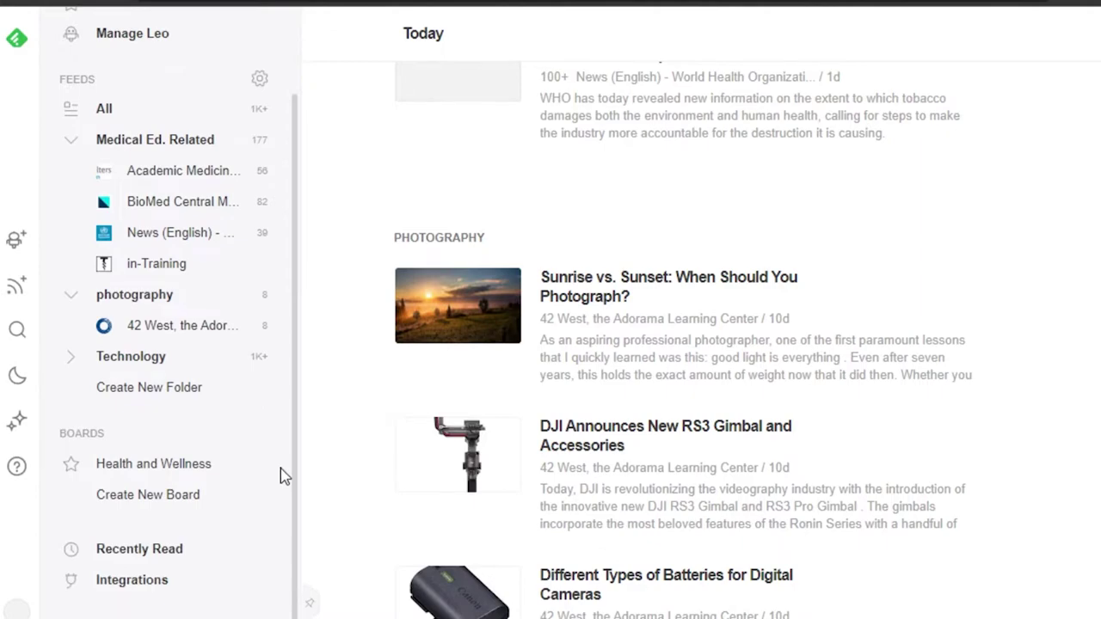
scroll(280, 468, "up", 2)
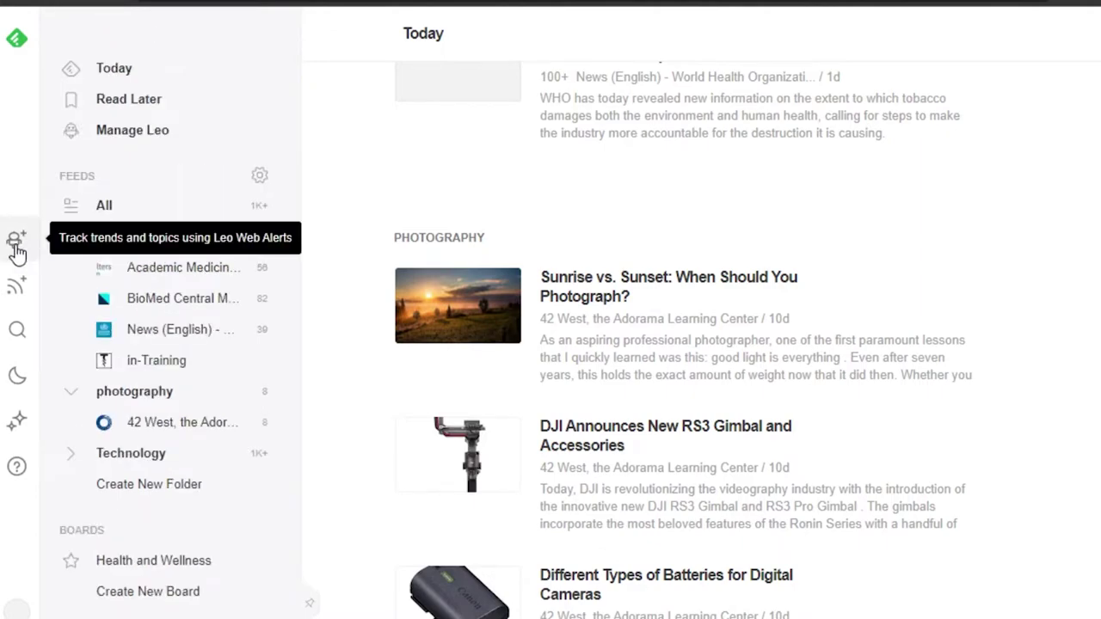
Open Follow Websites and browse the Featured, Industries, Trends, Skills and Fun topic categories.
left_click(17, 290)
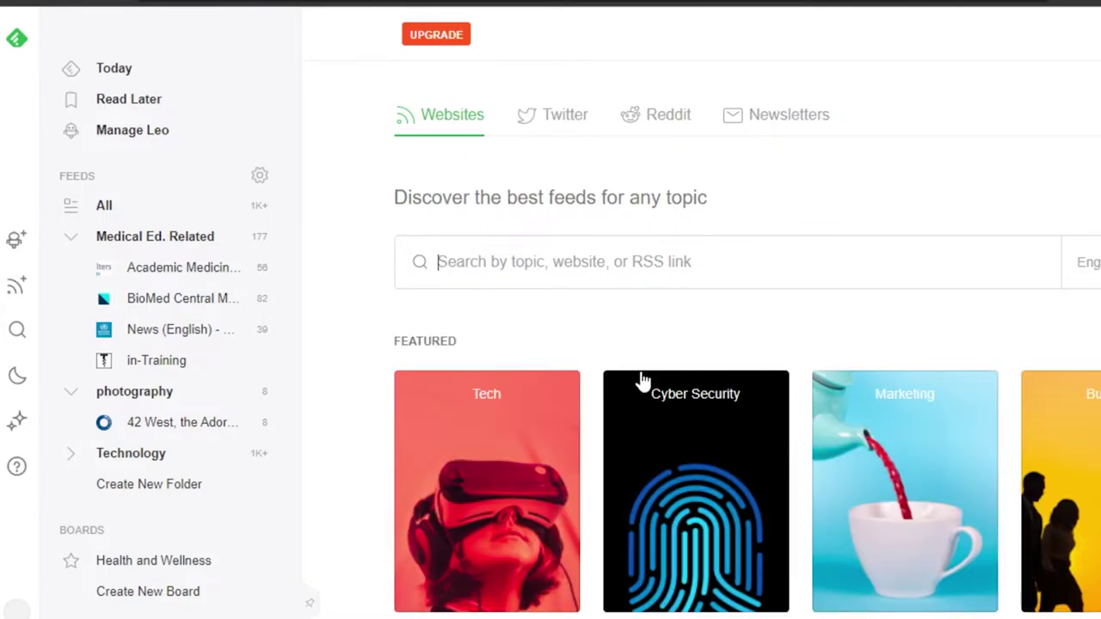
scroll(491, 185, "down", 3)
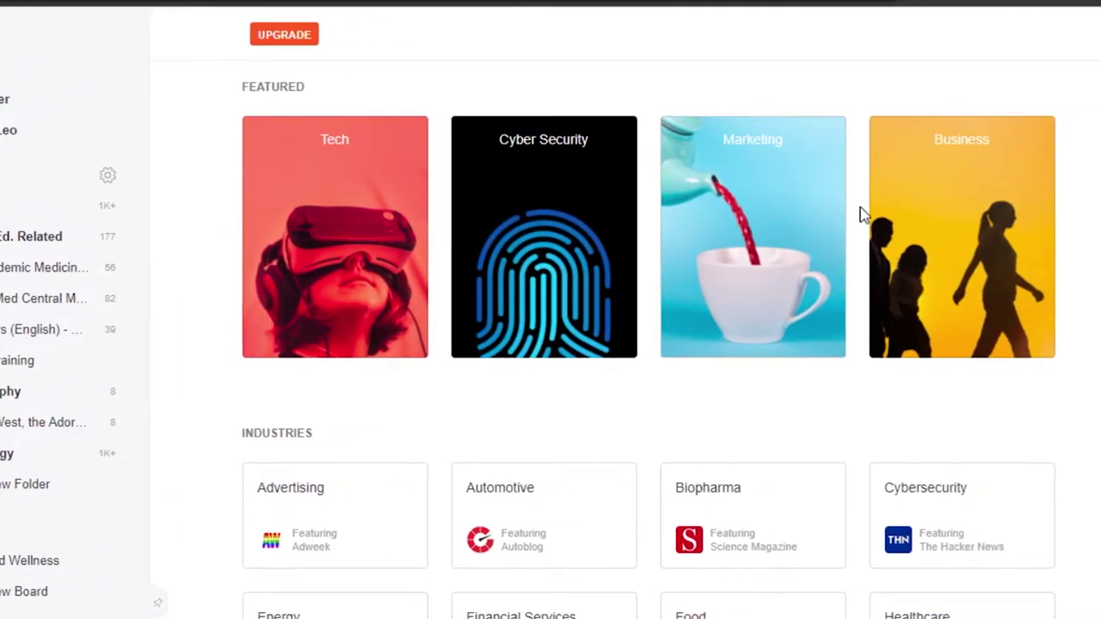
scroll(553, 339, "down", 3)
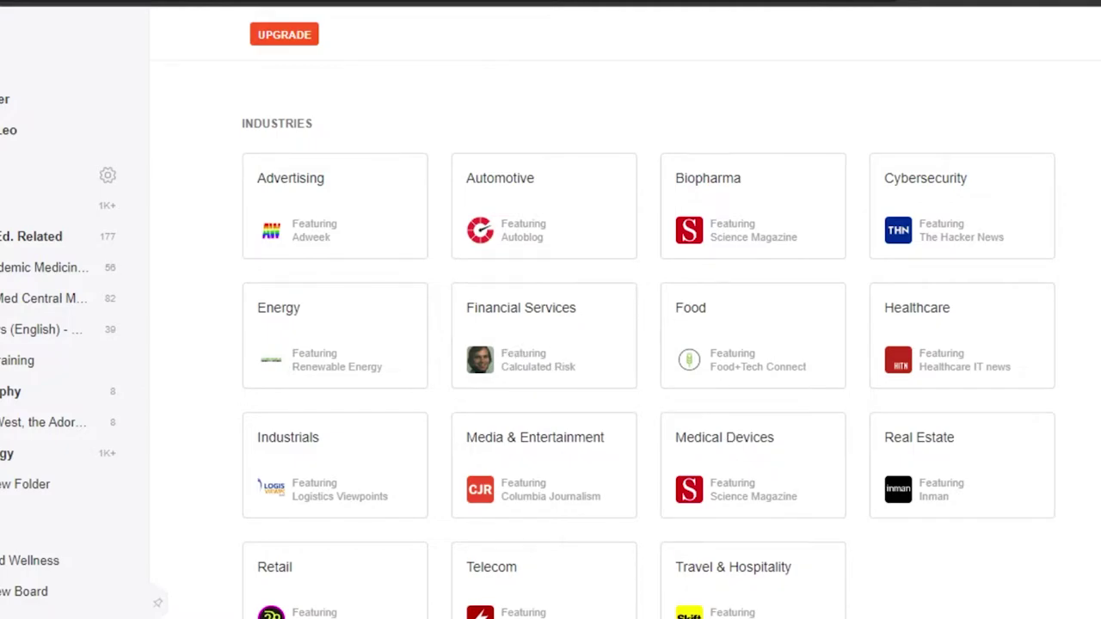
scroll(649, 364, "down", 6)
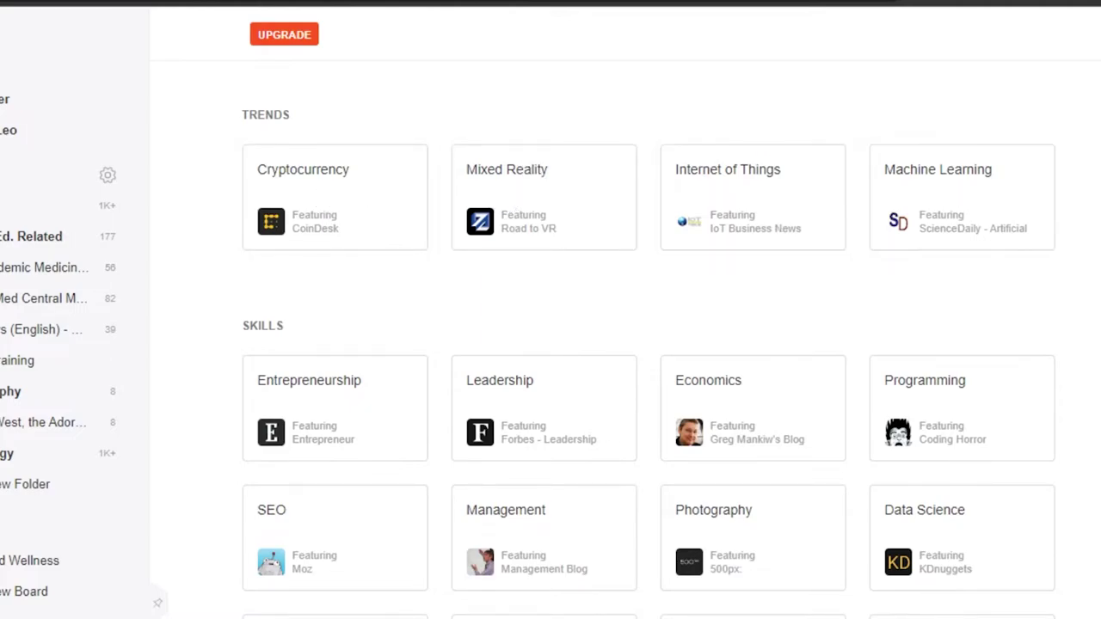
scroll(649, 338, "down", 3)
scroll(649, 338, "up", 1)
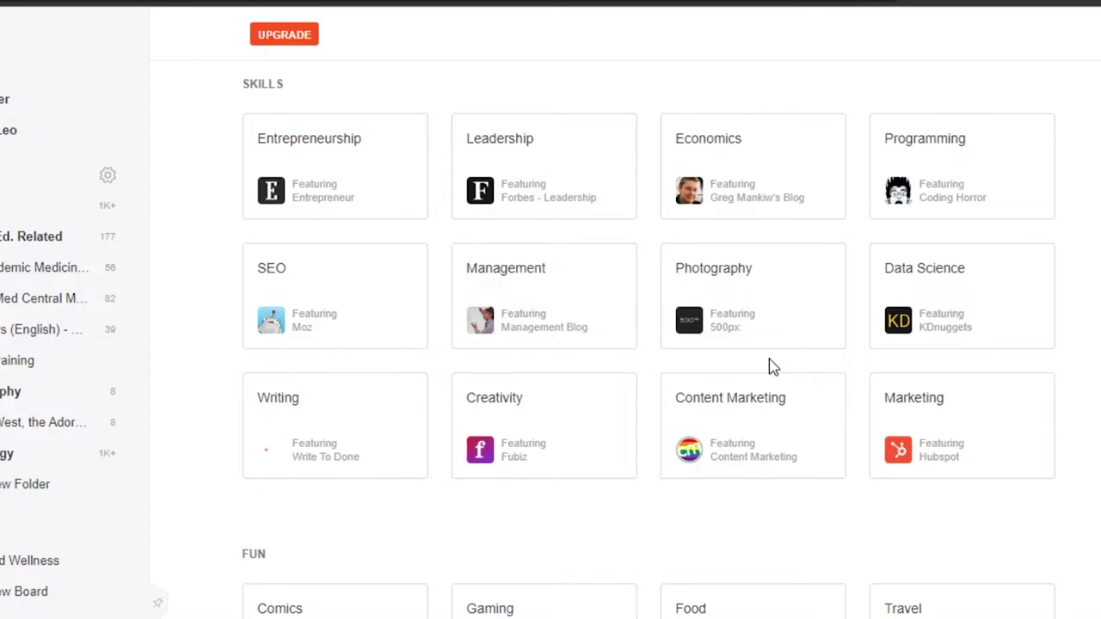
scroll(649, 344, "down", 3)
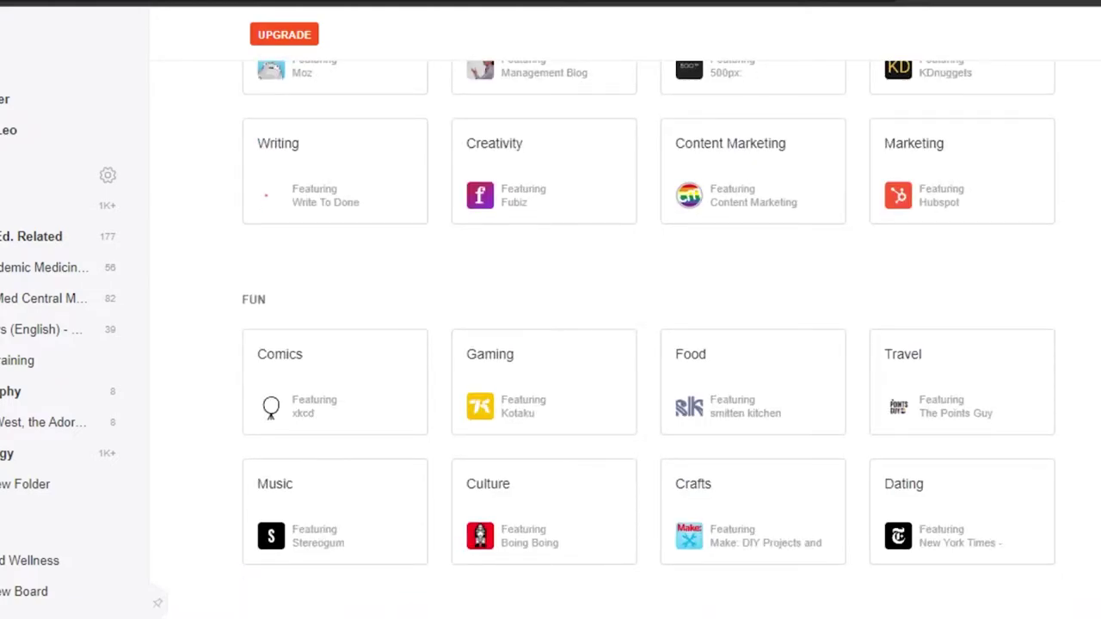
Browse the Comics topic feeds and bring up the folder choices for following Explosm.
left_click(364, 356)
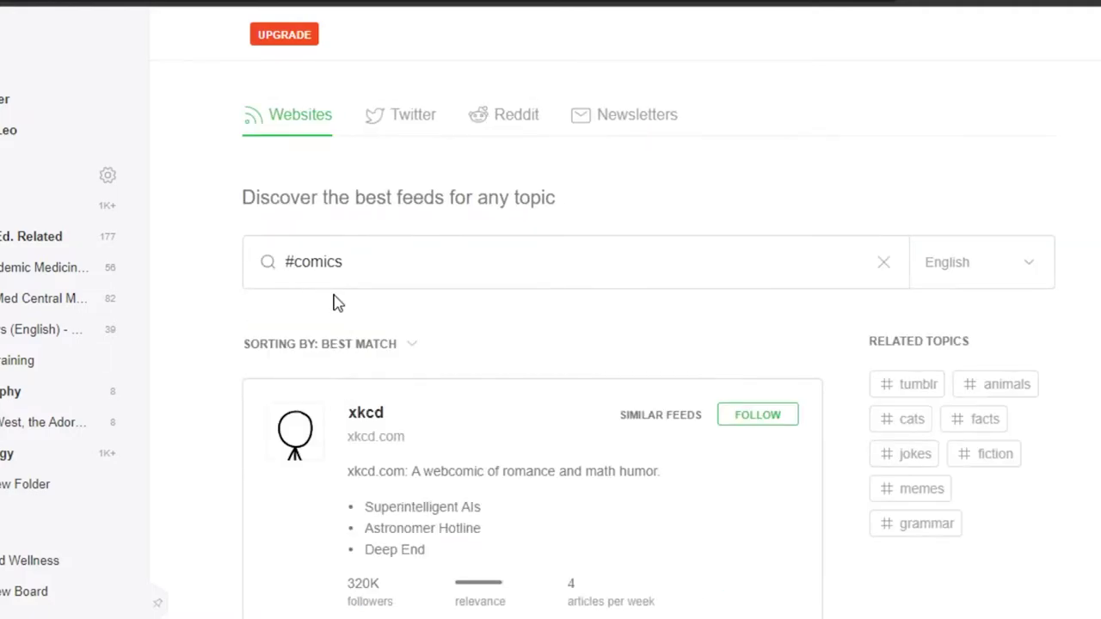
scroll(550, 344, "down", 15)
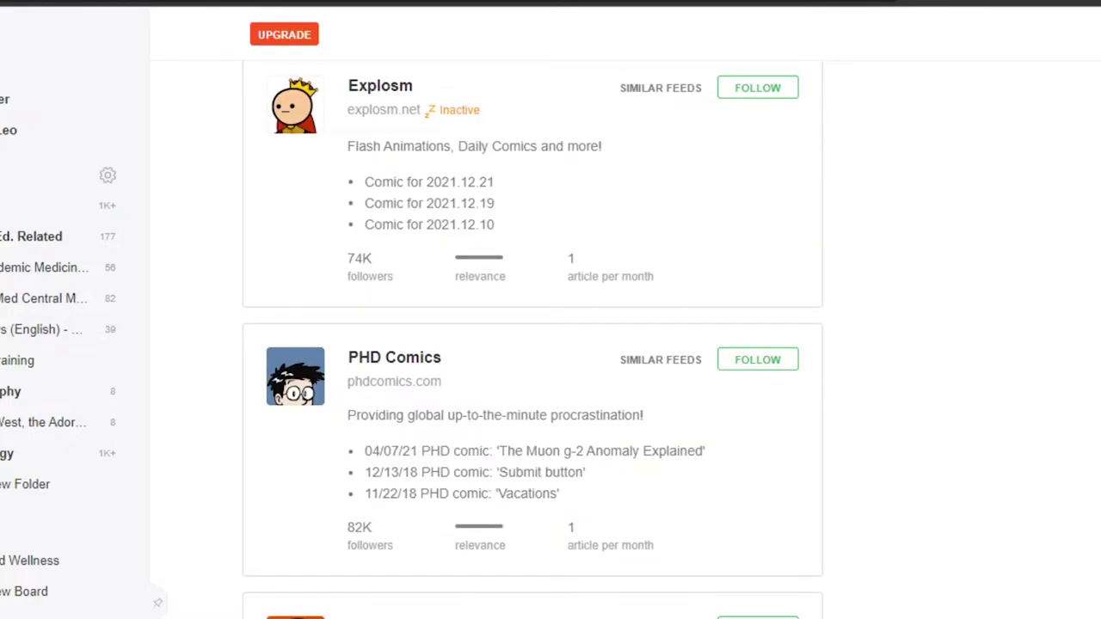
scroll(550, 344, "up", 15)
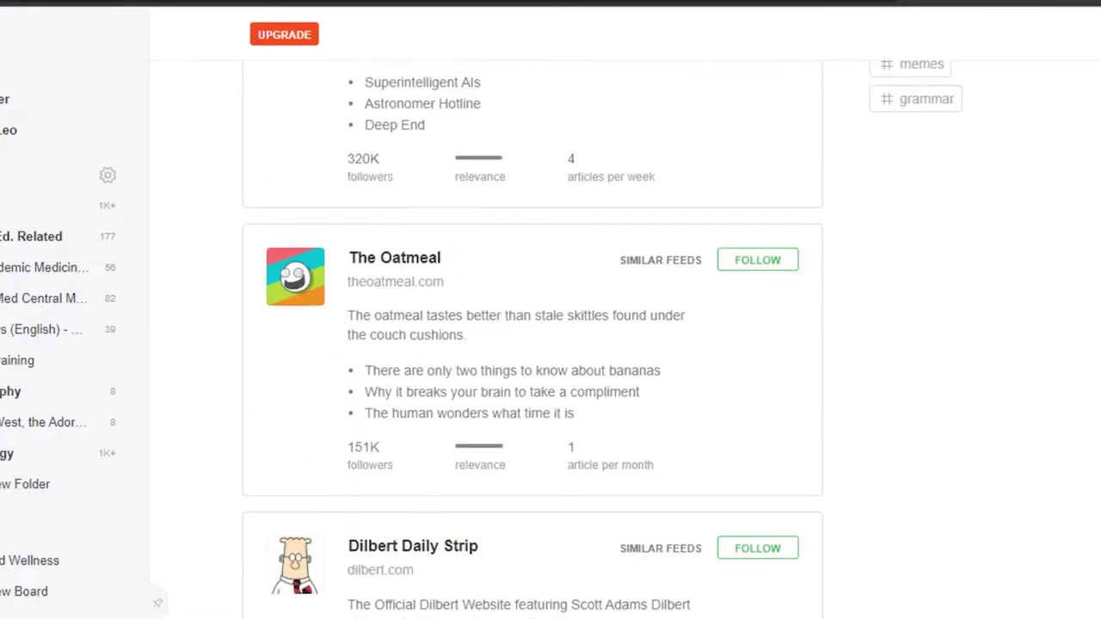
scroll(550, 344, "down", 14)
scroll(550, 344, "down", 14)
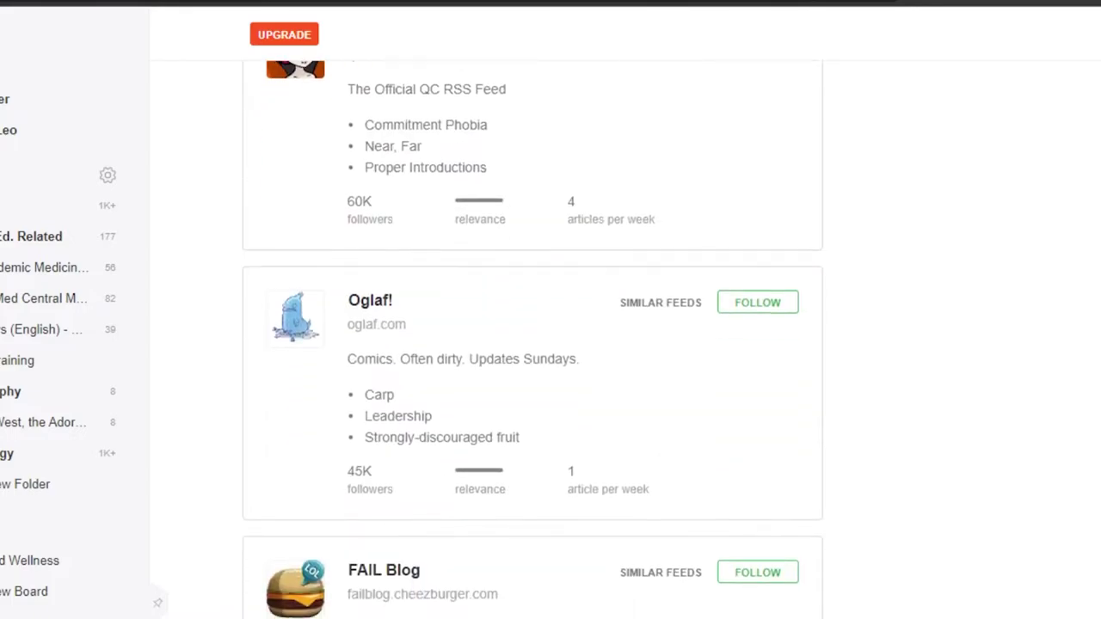
scroll(550, 344, "down", 5)
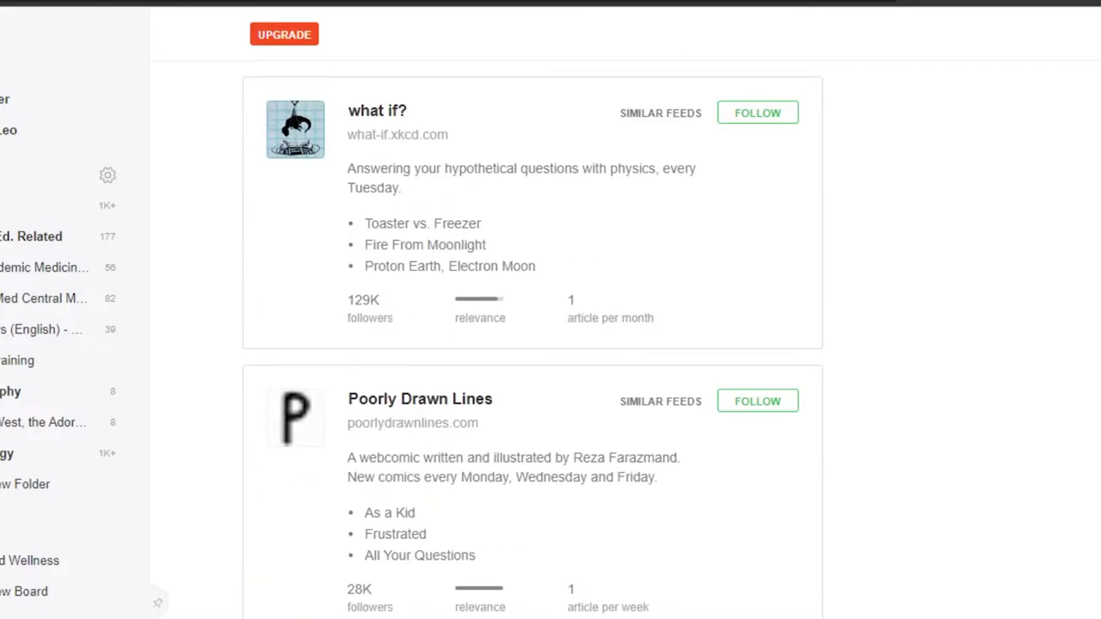
scroll(544, 191, "up", 15)
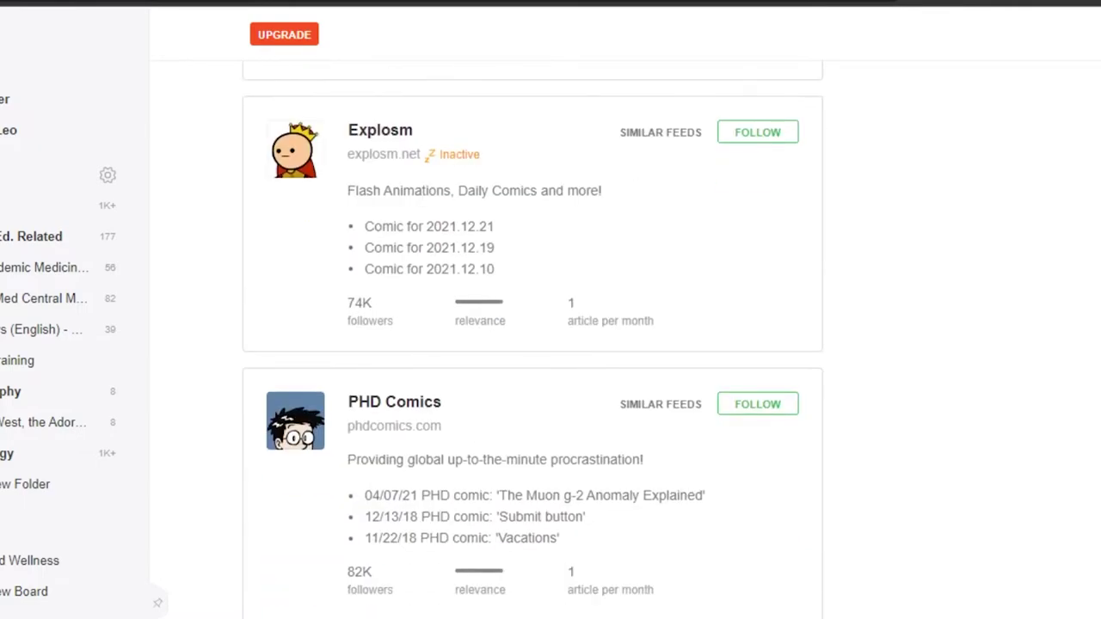
left_click(761, 131)
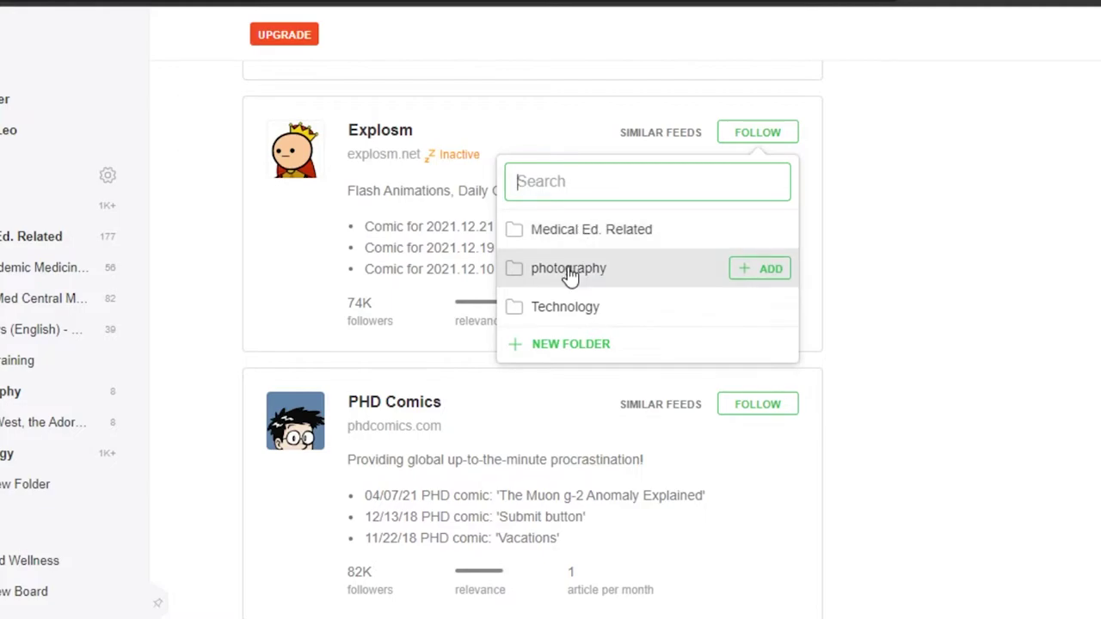
Try making a new folder for Explosm, dismiss the upgrade prompt, and return to the top of #comics.
left_click(573, 344)
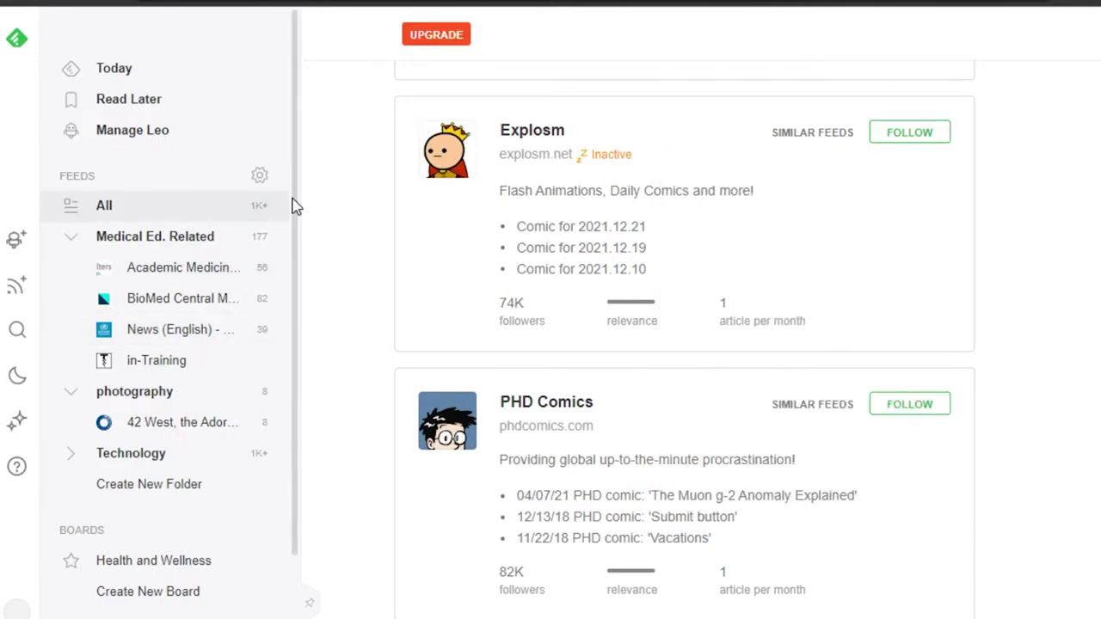
scroll(295, 258, "down", 1)
left_click_drag(293, 309, 301, 144)
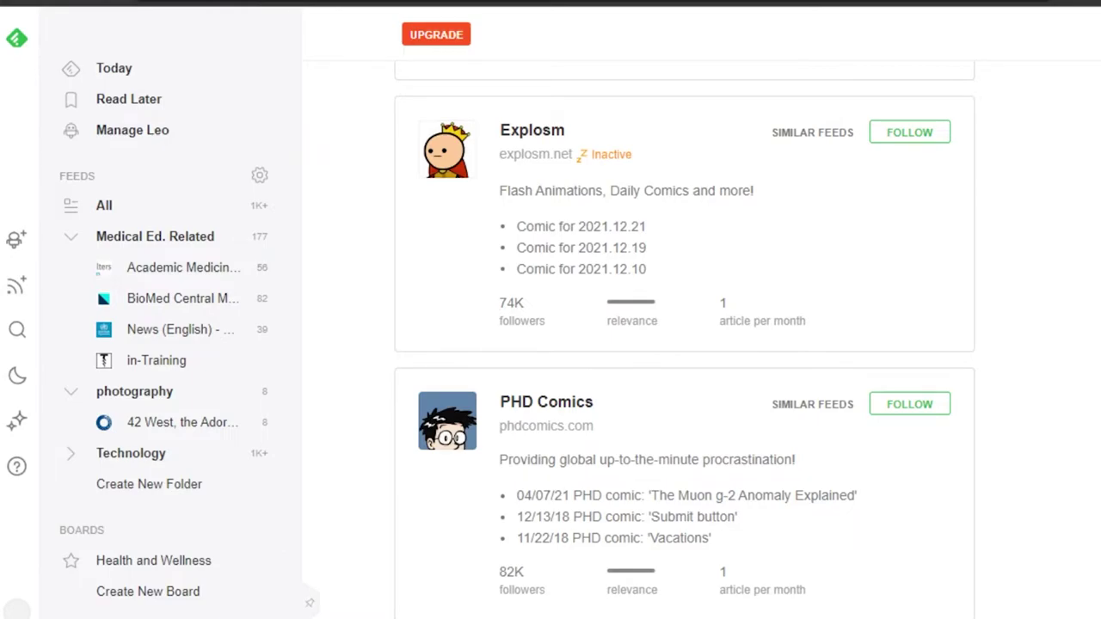
scroll(585, 101, "up", 10)
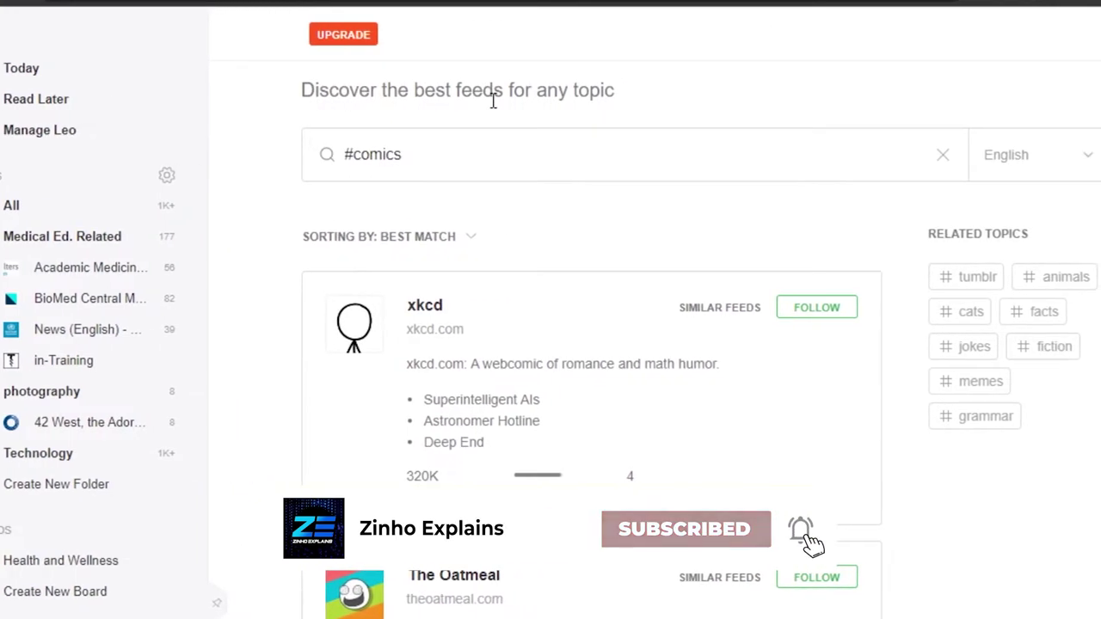
Review Feedly's paid pricing plans, then go back to the feed discovery page.
left_click(367, 51)
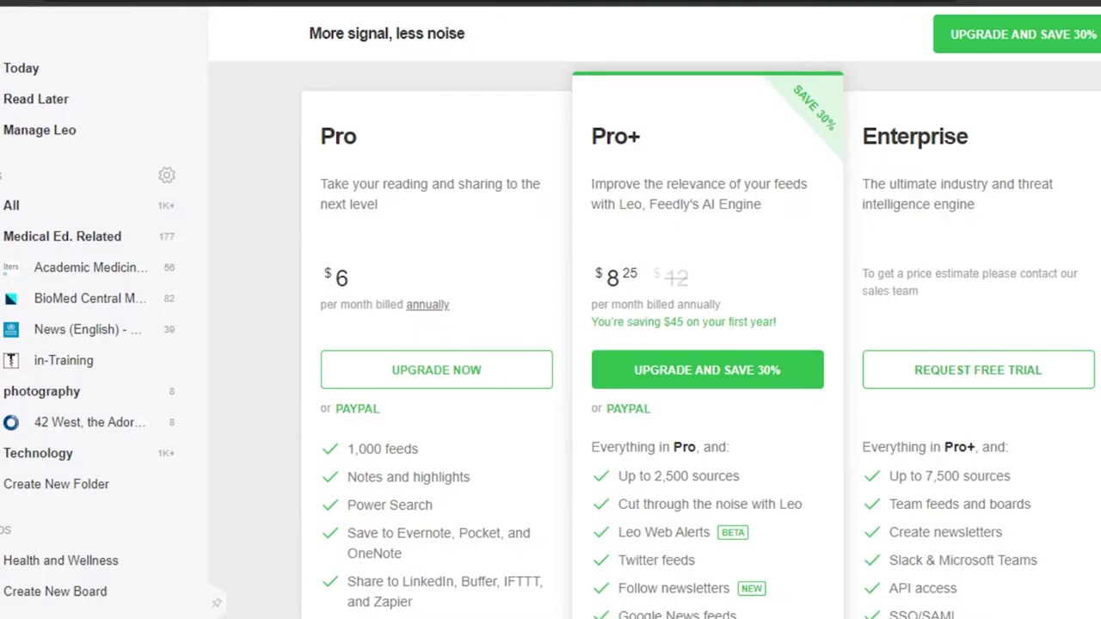
scroll(654, 344, "down", 2)
scroll(654, 344, "up", 3)
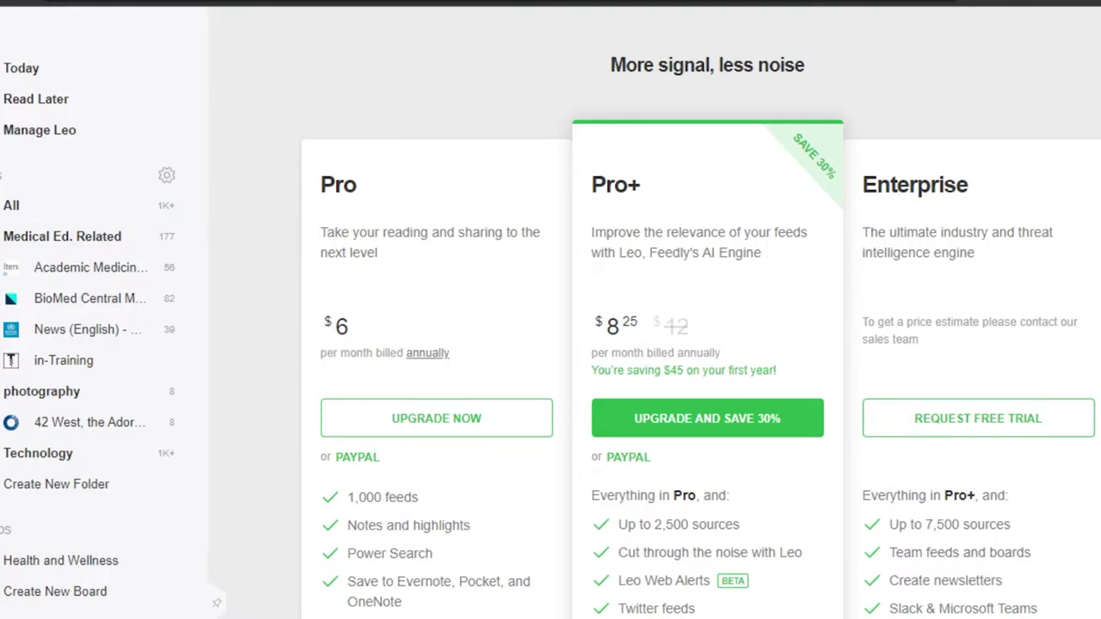
left_click(2, 283)
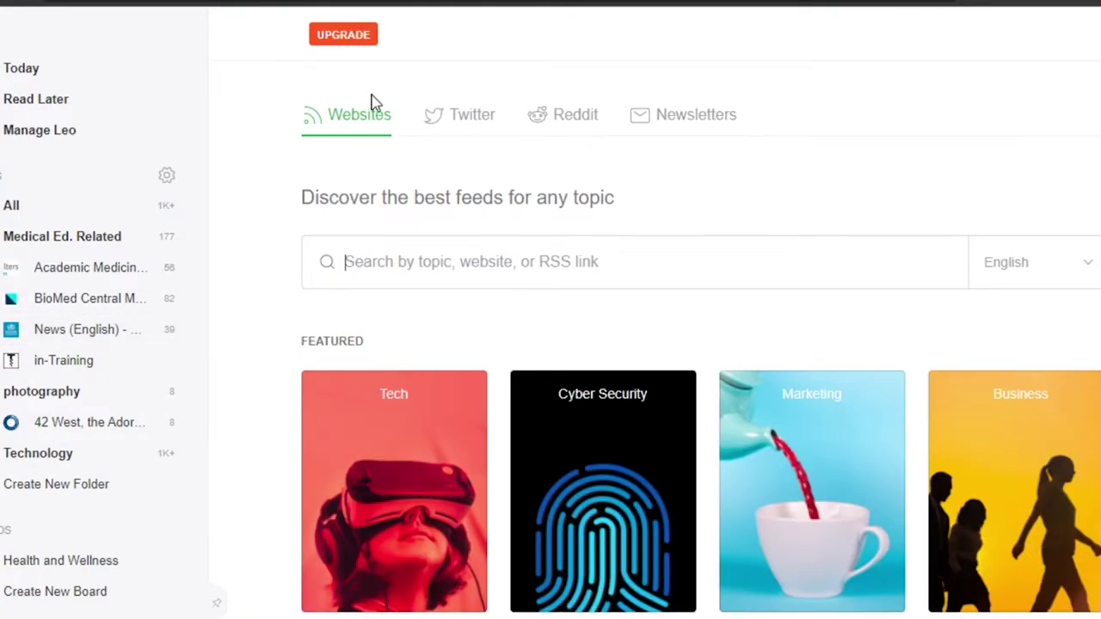
Look through the Twitter, Reddit and Newsletters sources, then return to Websites.
left_click(474, 114)
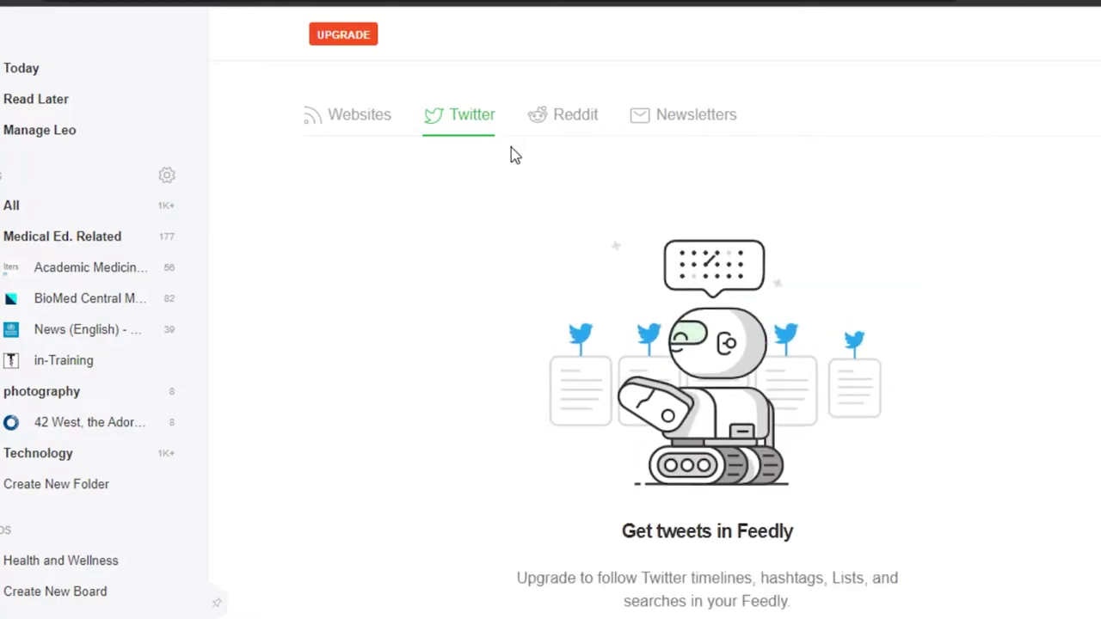
left_click(590, 117)
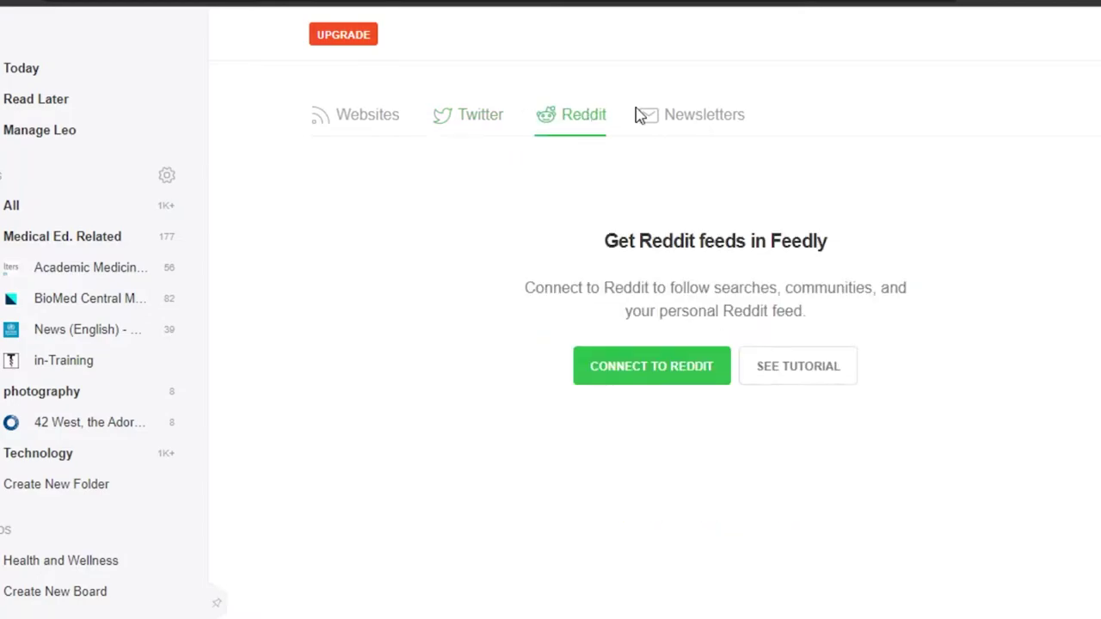
left_click(676, 125)
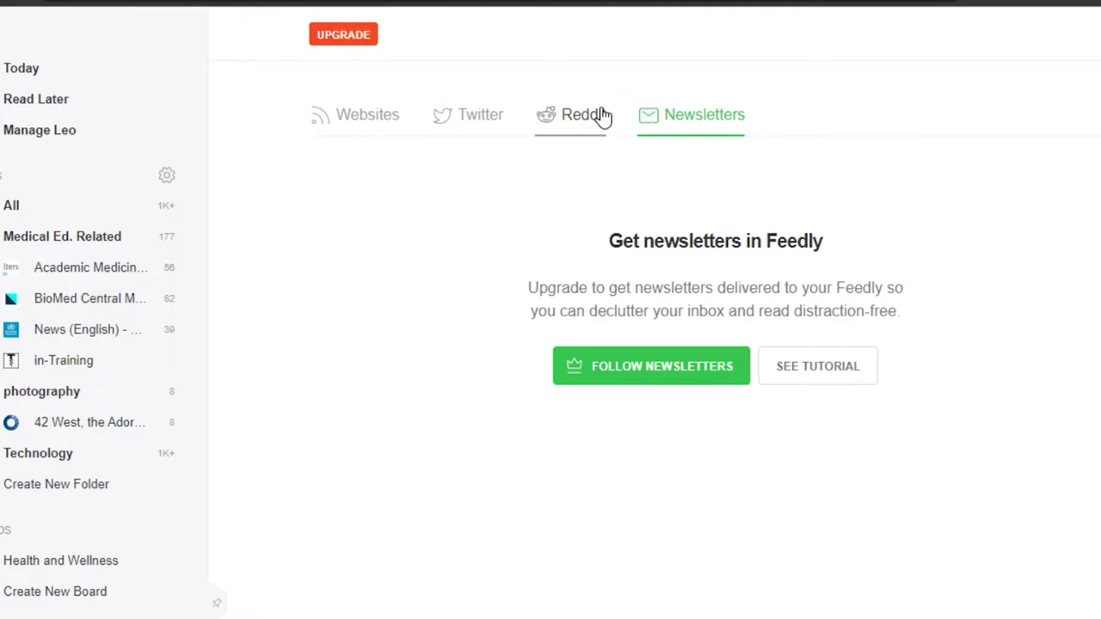
left_click(361, 116)
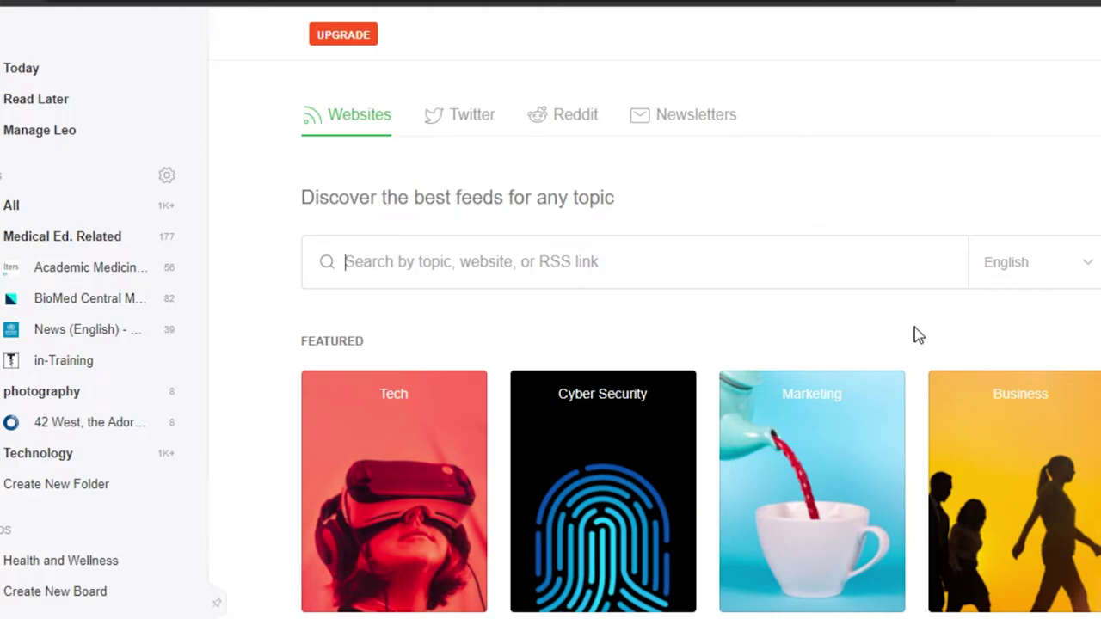
Browse the Cryptocurrency topic's feeds and starter kits.
scroll(701, 356, "down", 10)
scroll(701, 356, "up", 5)
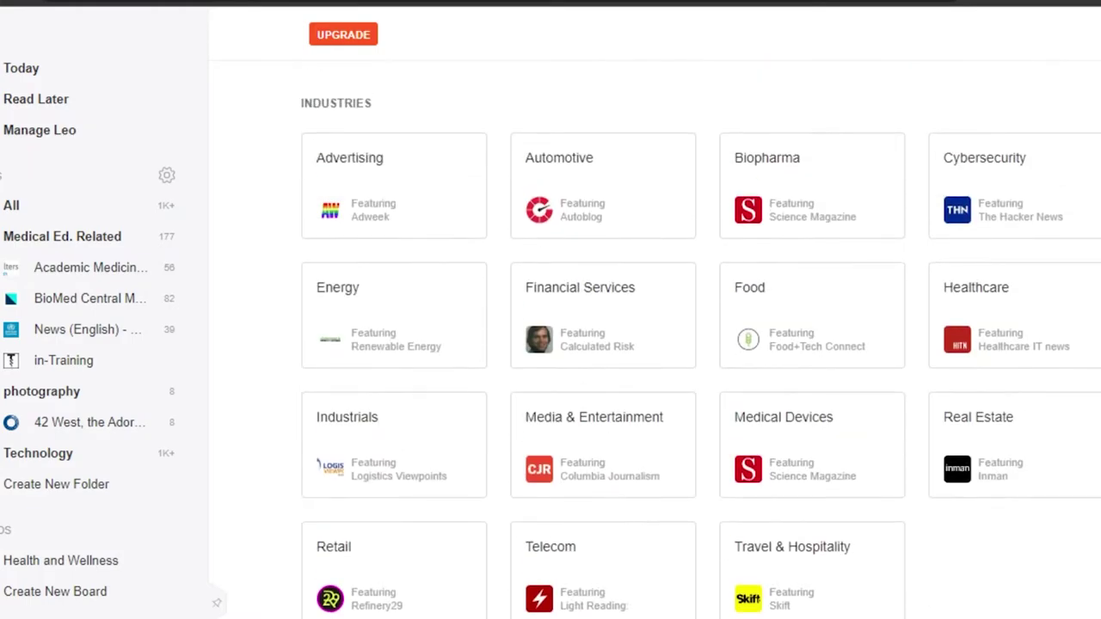
scroll(701, 356, "down", 5)
left_click(386, 251)
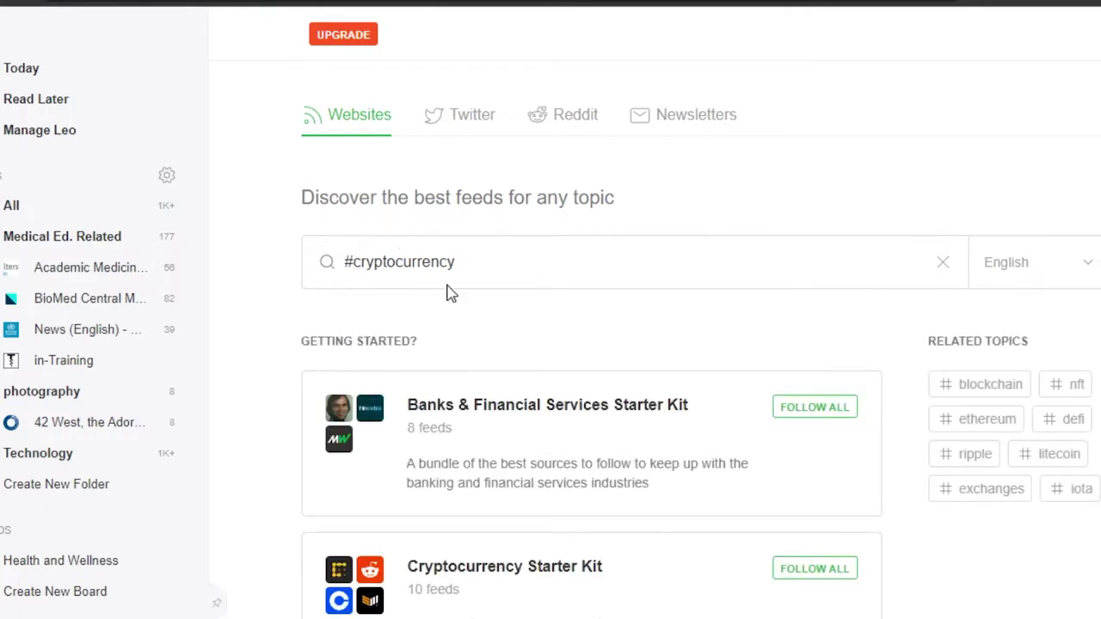
scroll(495, 424, "down", 2)
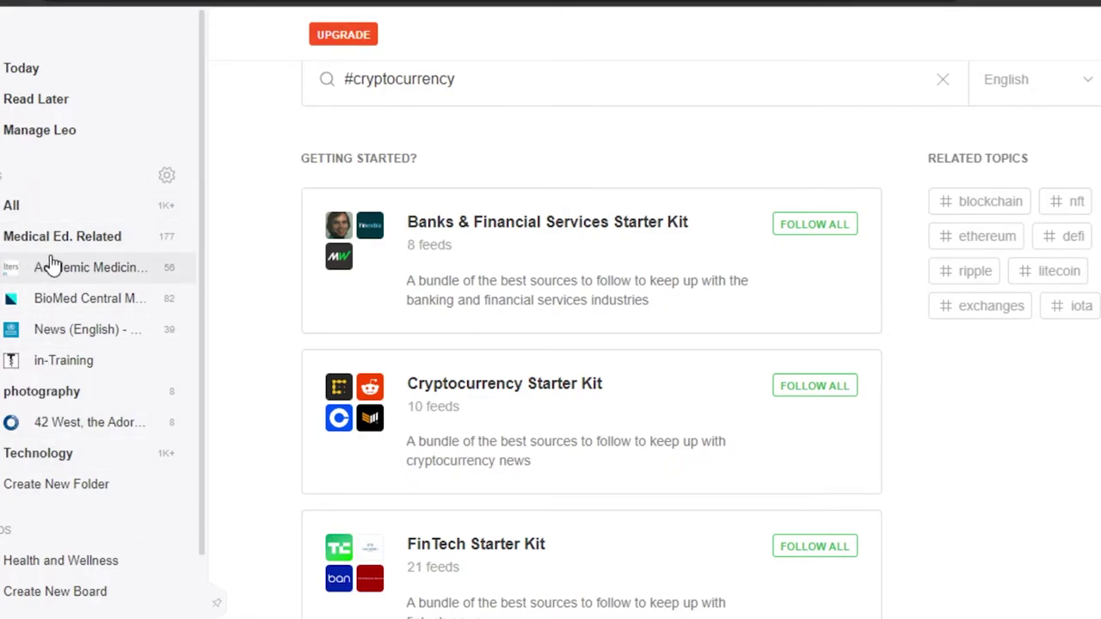
Open 42 West's 'Sunrise vs. Sunset: When Should You Photograph?' article and save it to Read Later.
left_click(66, 424)
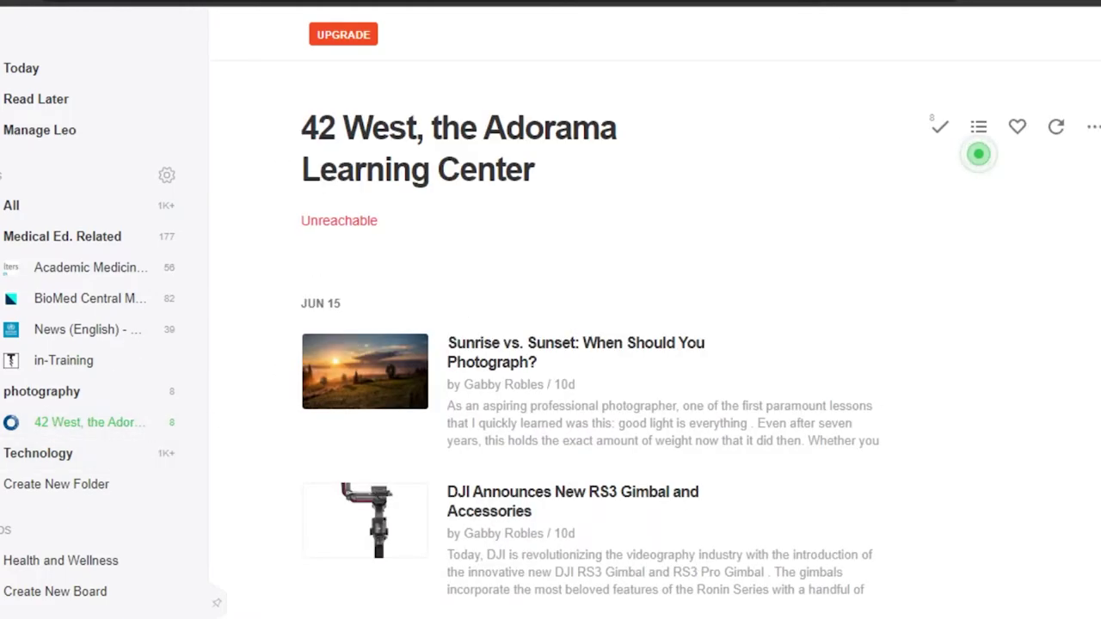
scroll(357, 345, "down", 5)
scroll(385, 207, "up", 5)
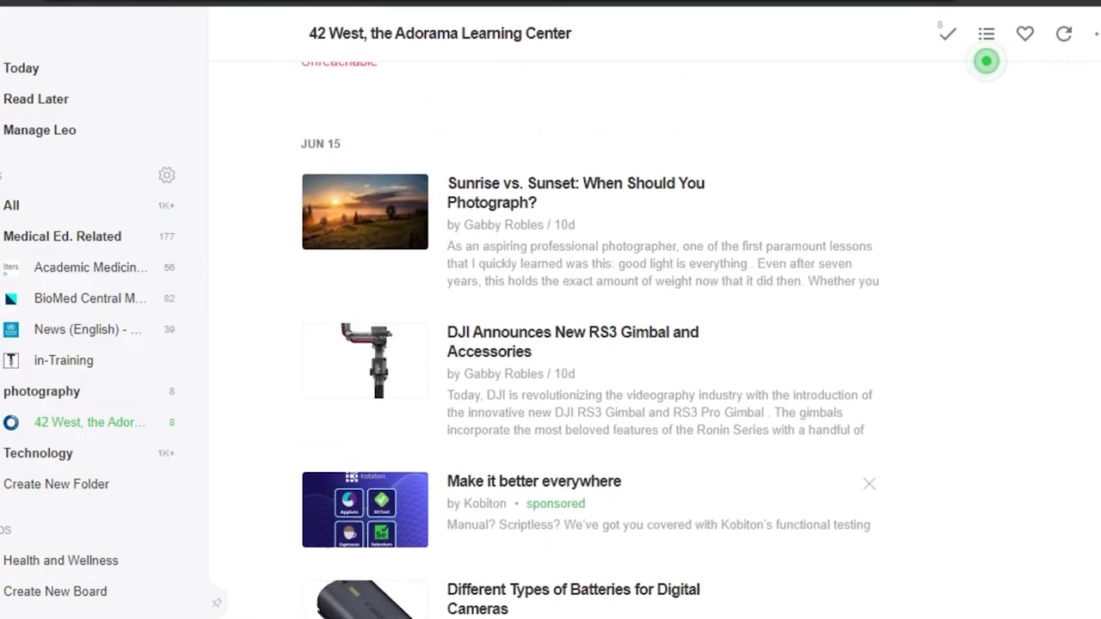
left_click(386, 206)
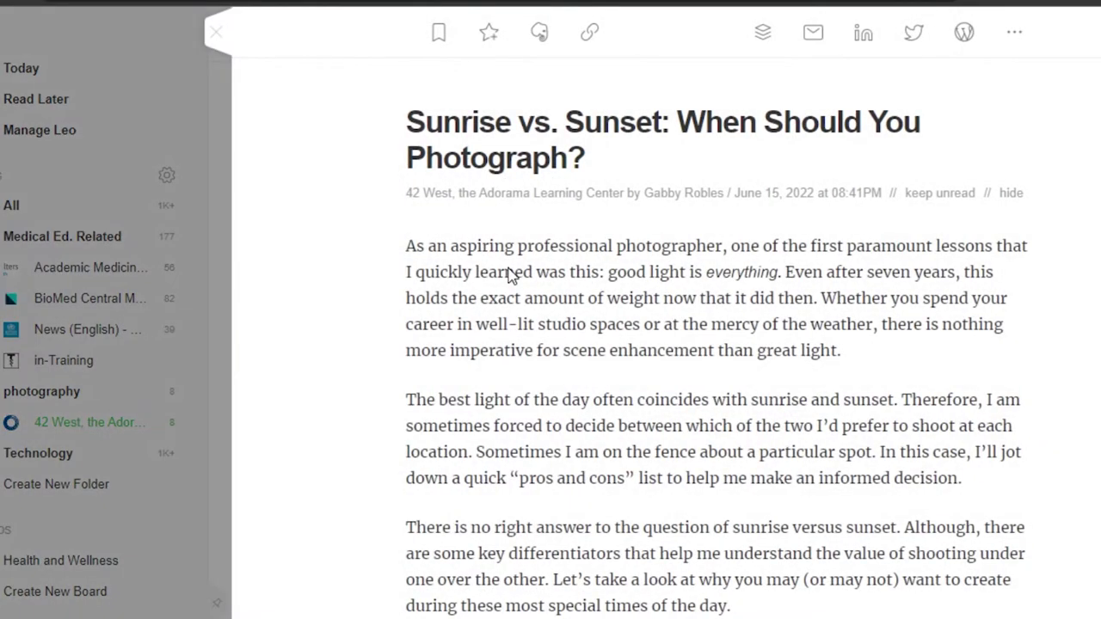
scroll(352, 221, "down", 10)
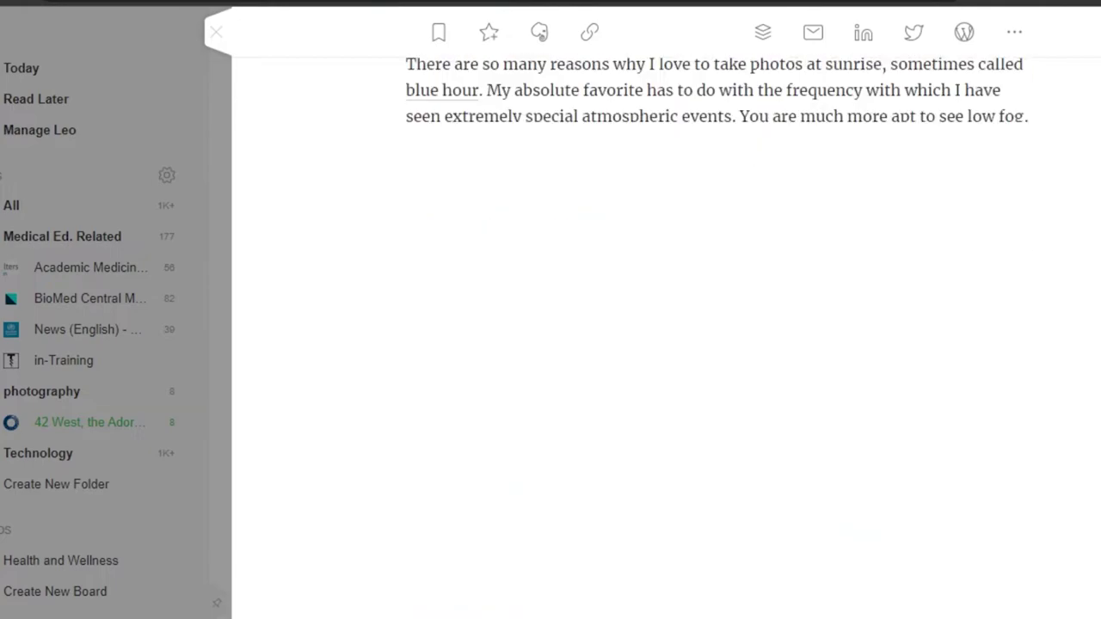
scroll(352, 221, "up", 10)
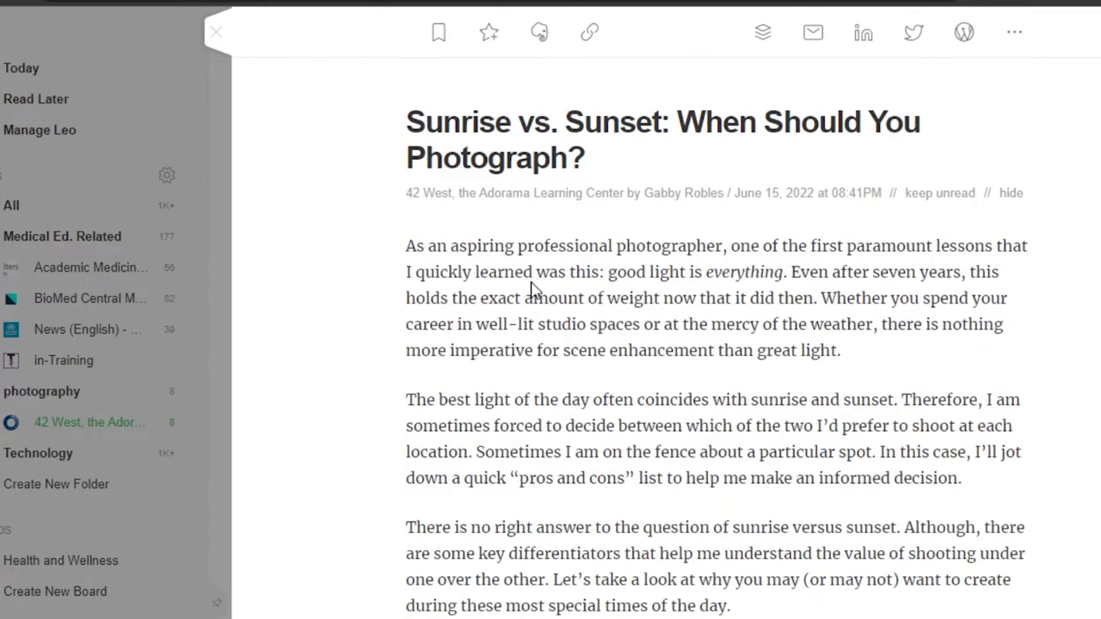
left_click(439, 35)
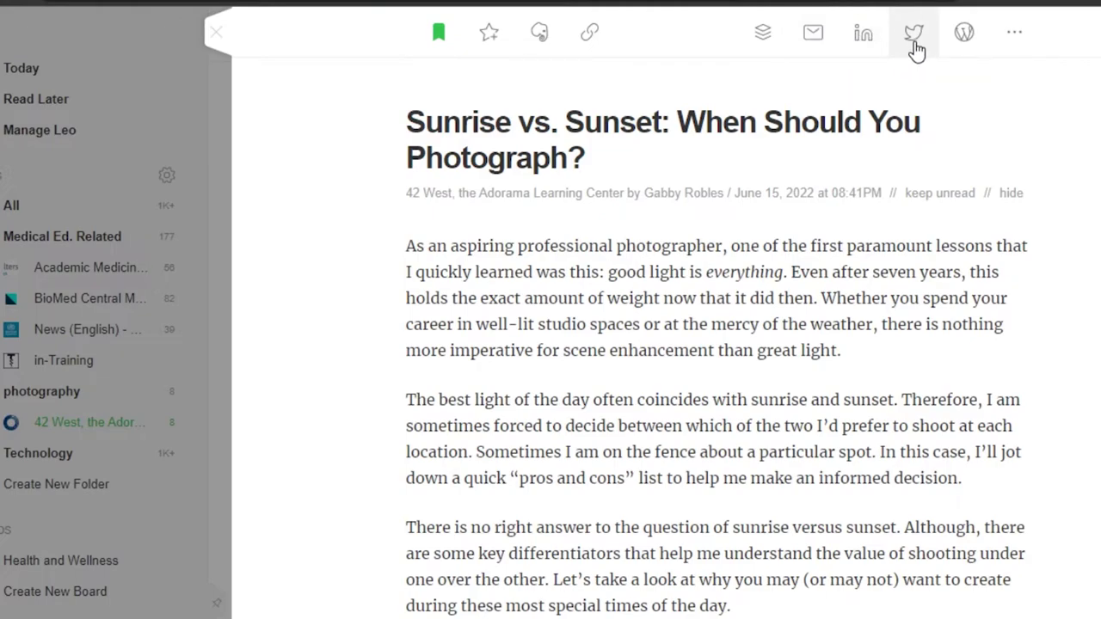
Try the article's extra share options and WordPress sharing, then return to the 42 West feed list.
left_click(1015, 33)
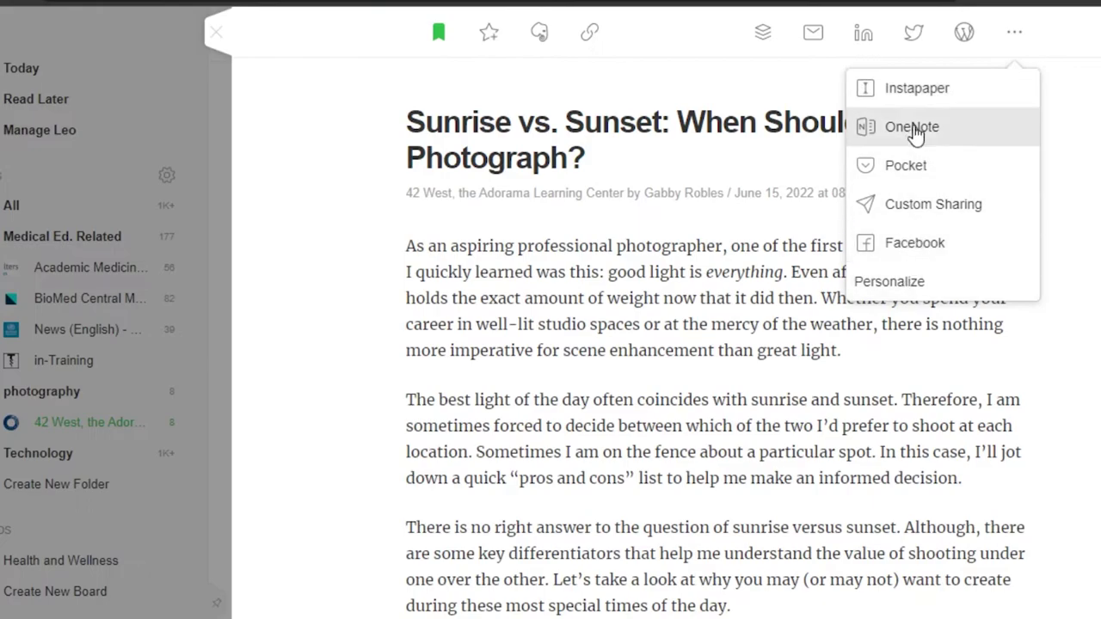
left_click(338, 120)
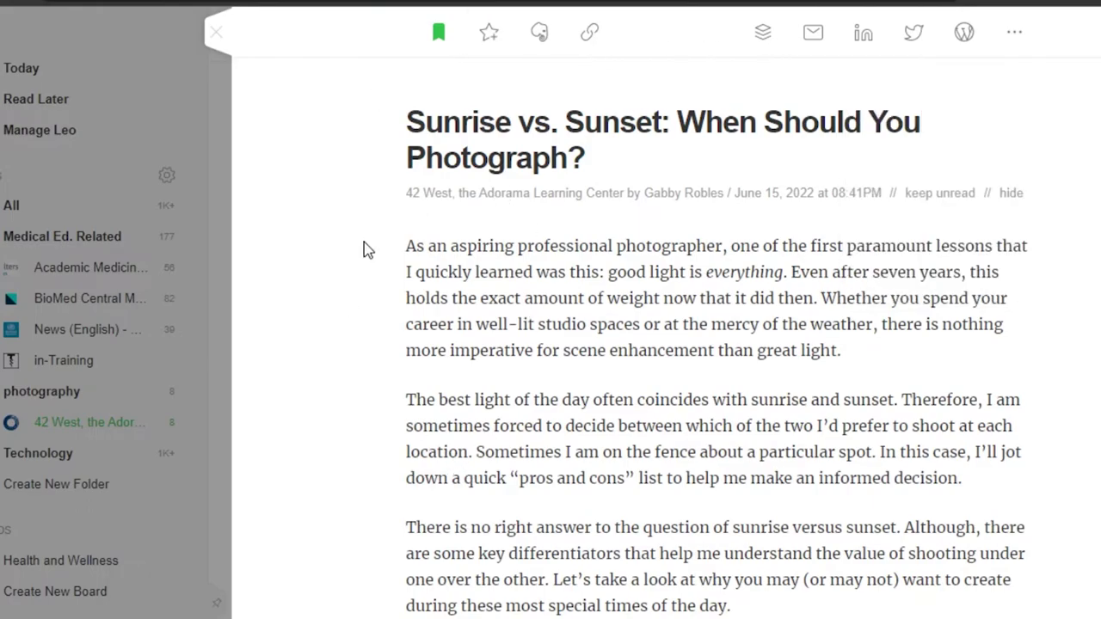
left_click(965, 36)
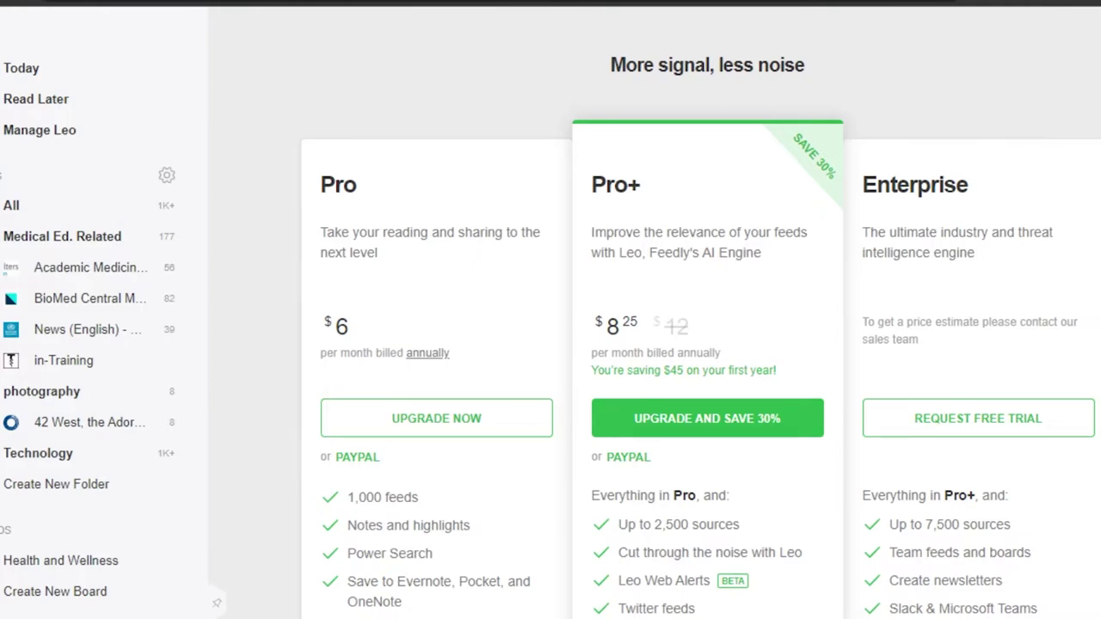
left_click(86, 422)
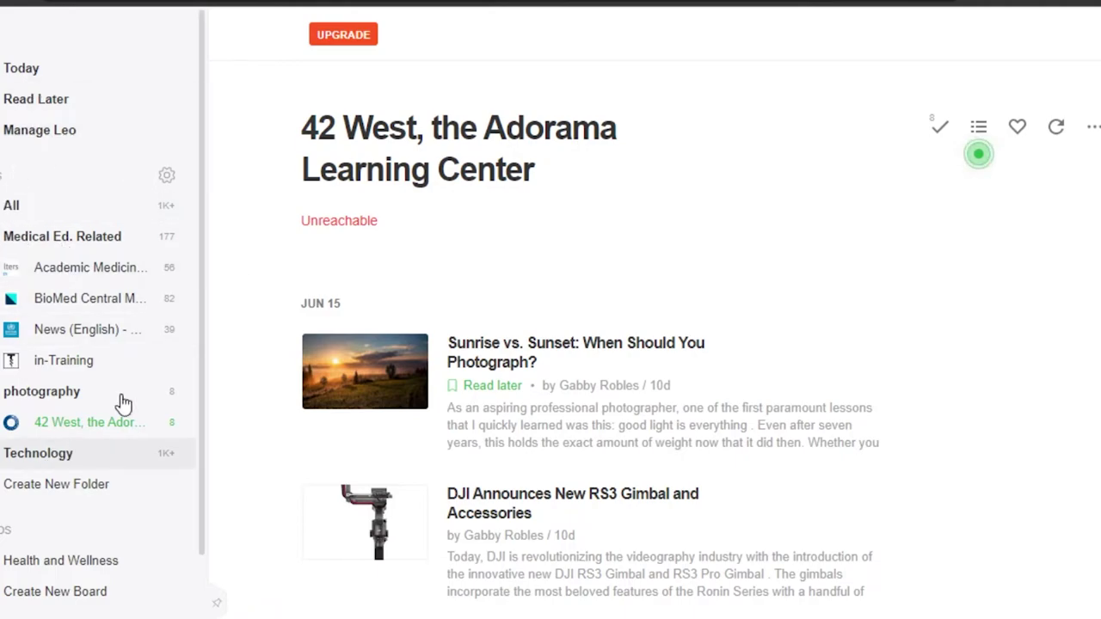
On the Read Later board, mark Sunrise vs. Sunset as read and dismiss the save-URL form.
left_click(66, 102)
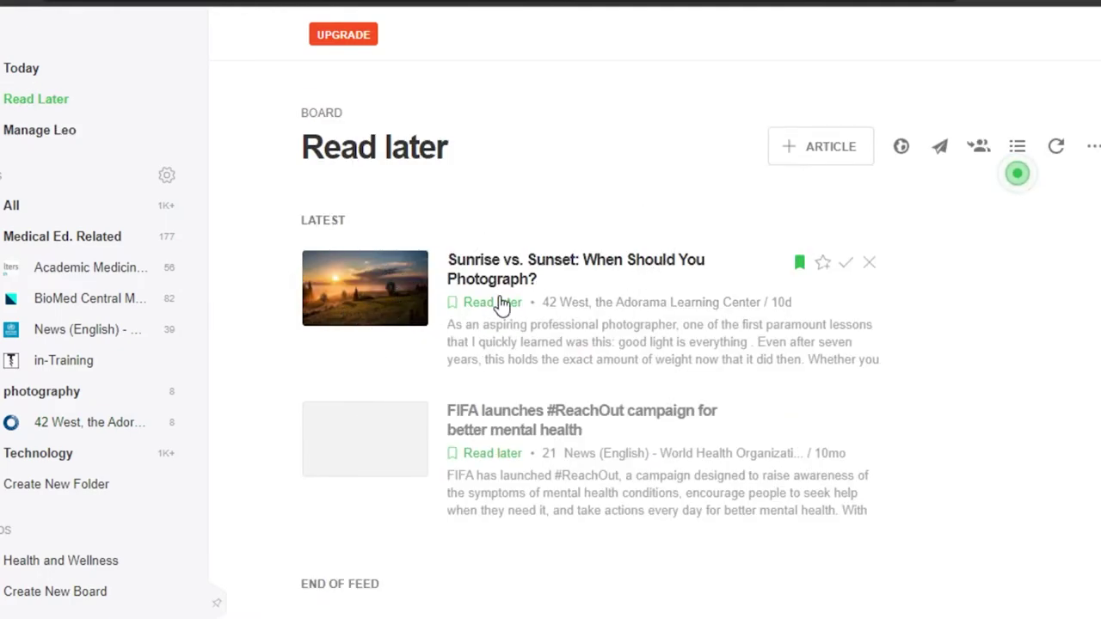
left_click(850, 266)
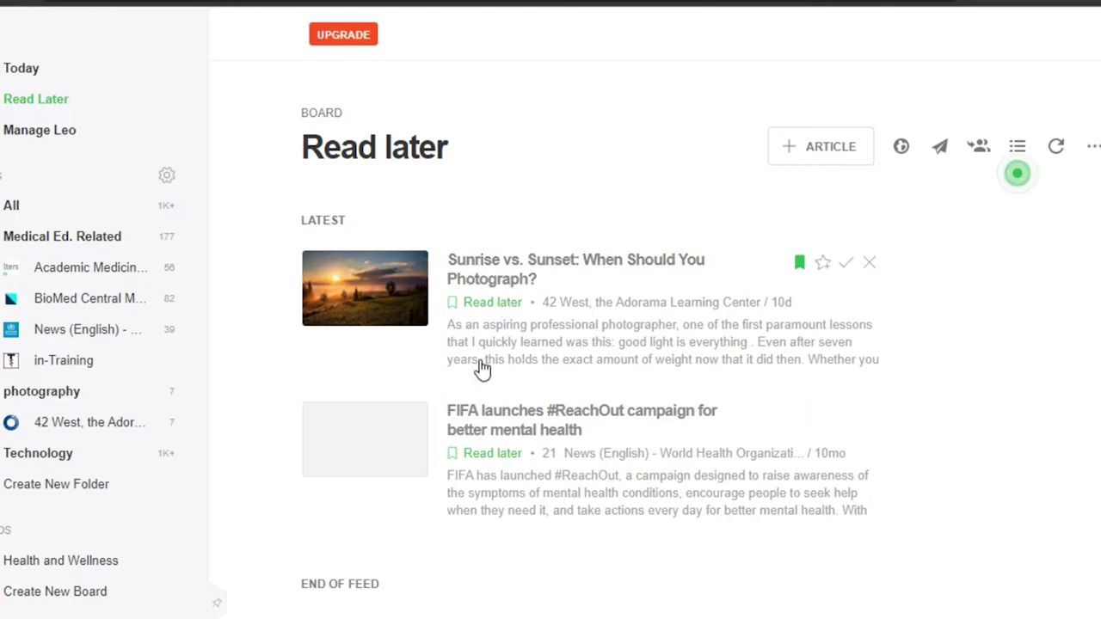
scroll(415, 579, "down", 1)
scroll(602, 430, "up", 1)
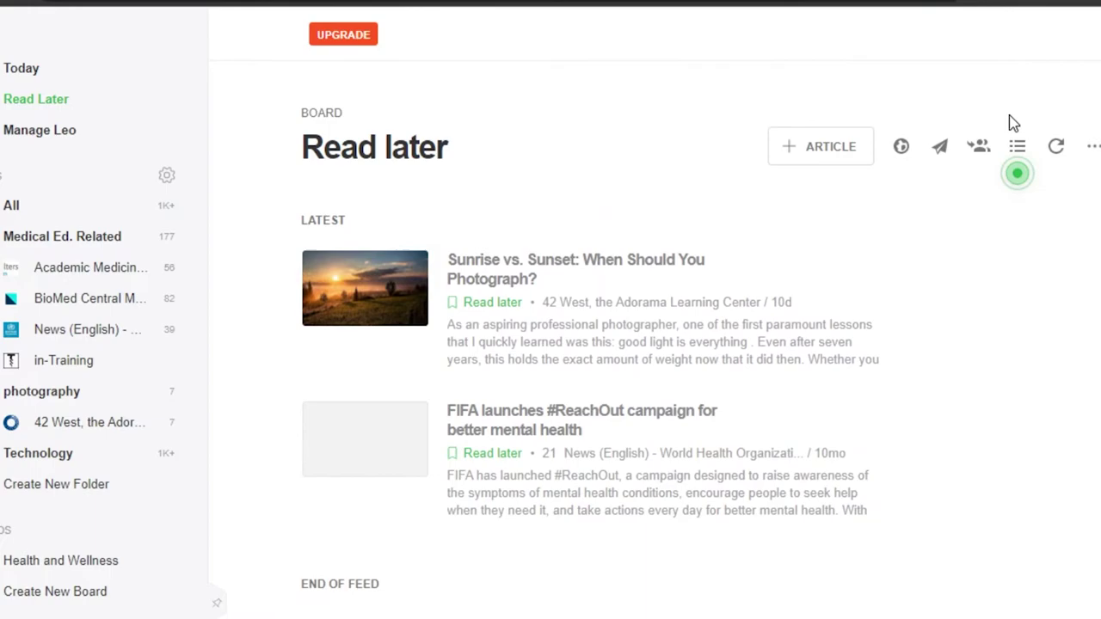
left_click(797, 148)
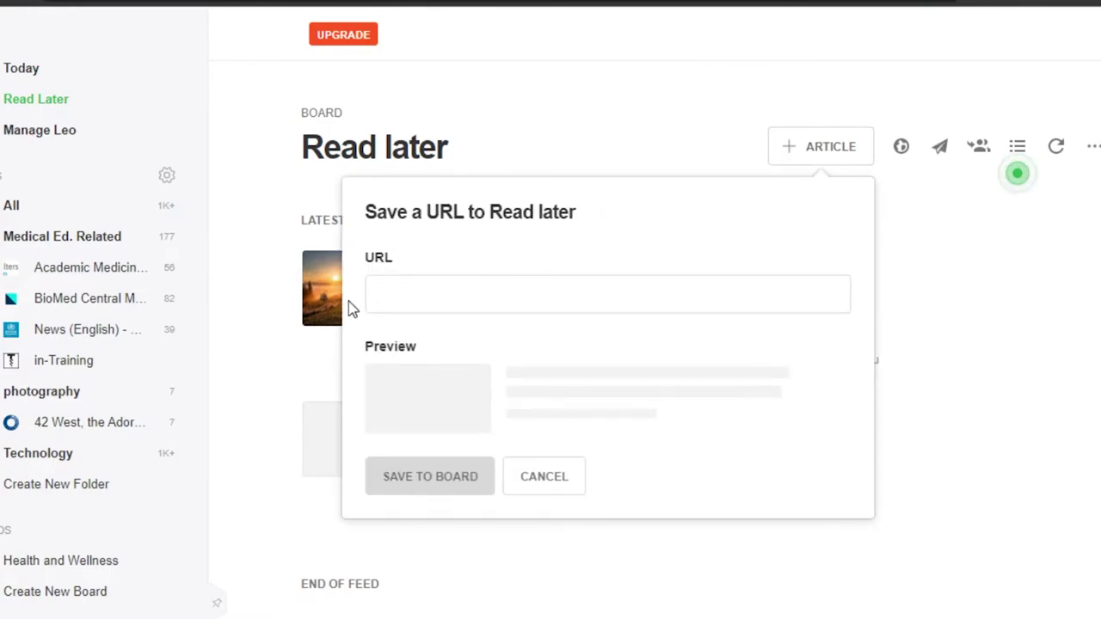
left_click(543, 480)
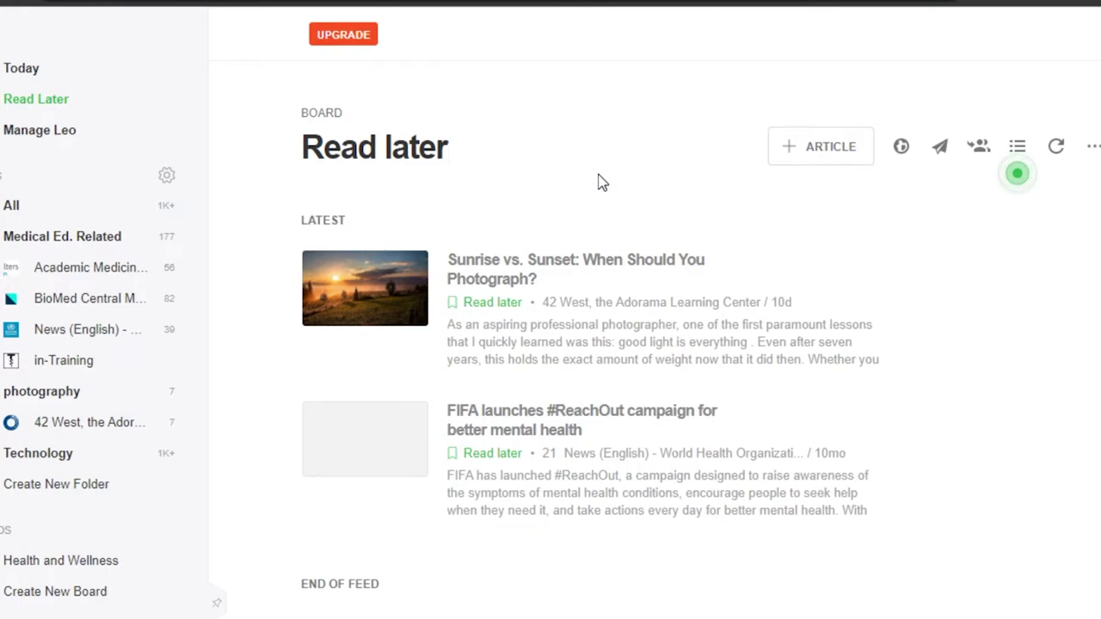
Switch the board layout to Title-Only View, then to Article View.
left_click(1018, 148)
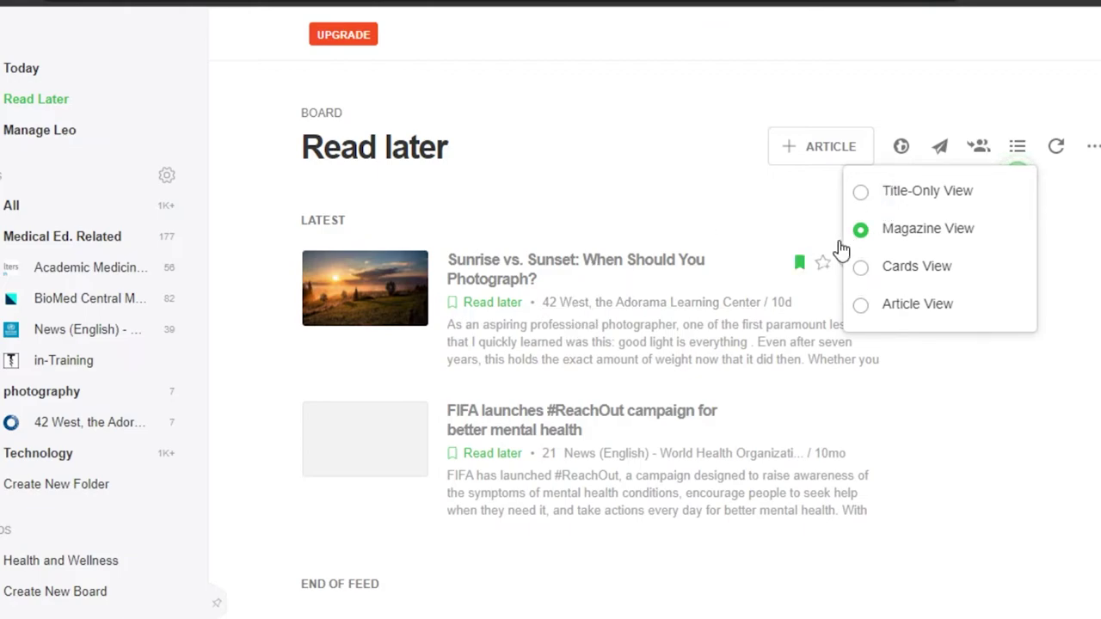
left_click(866, 193)
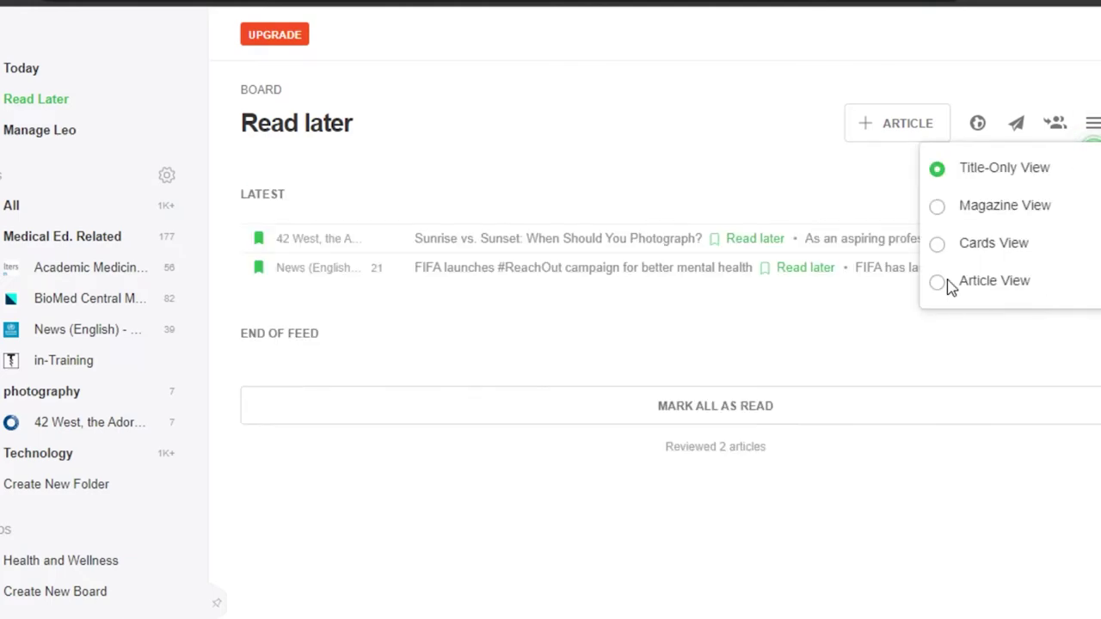
left_click(942, 286)
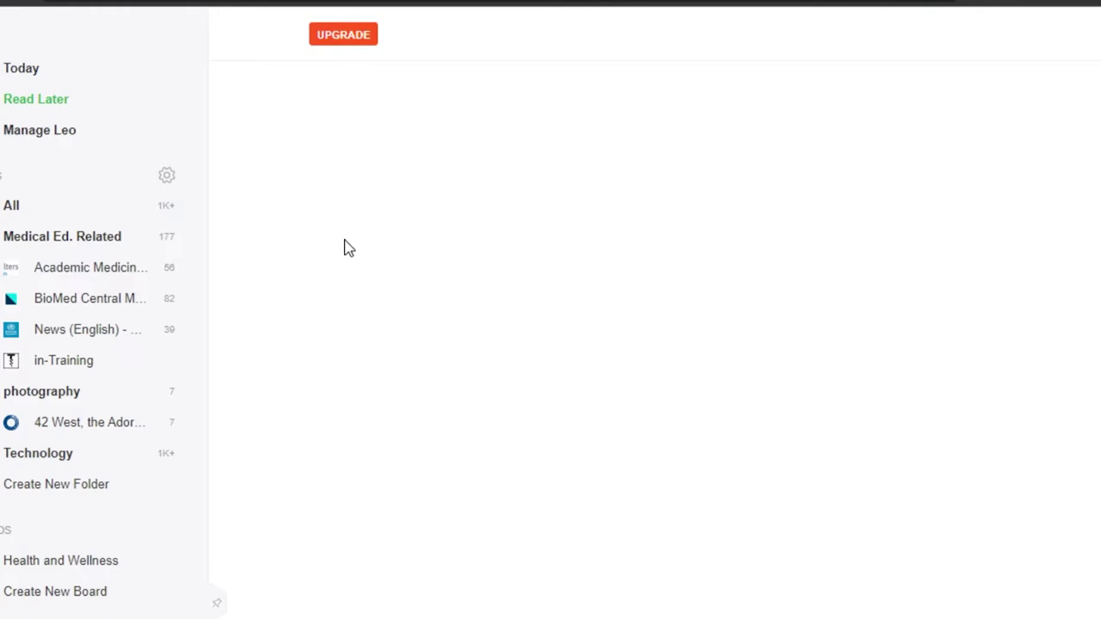
Turn on dark theme and remove the in-Training and 42 West feeds in Organize Feeds.
scroll(206, 143, "down", 1)
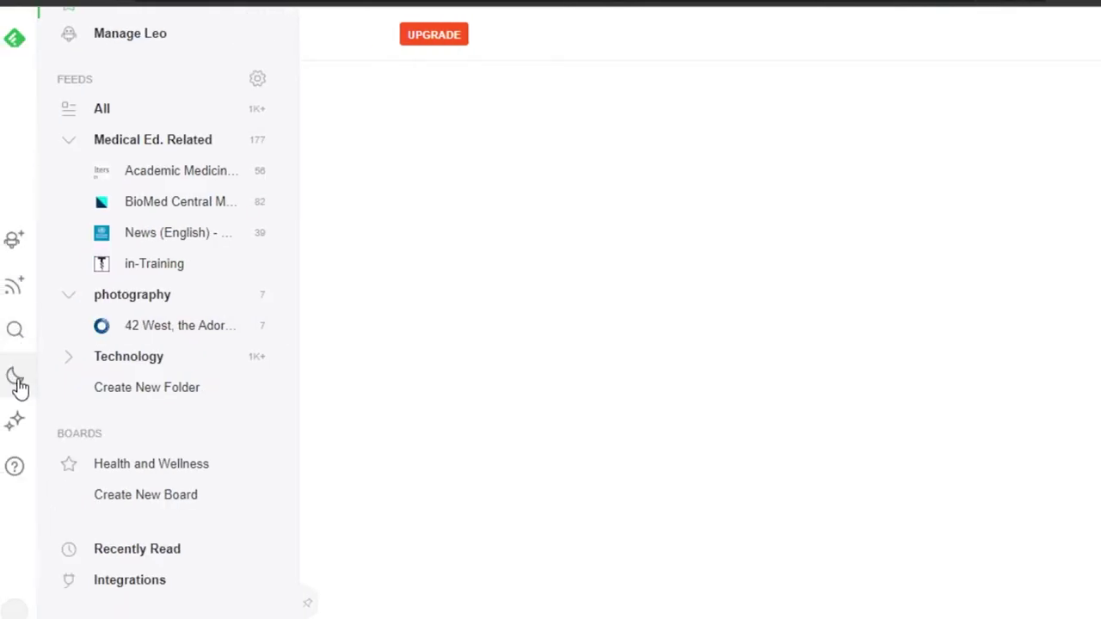
left_click(16, 379)
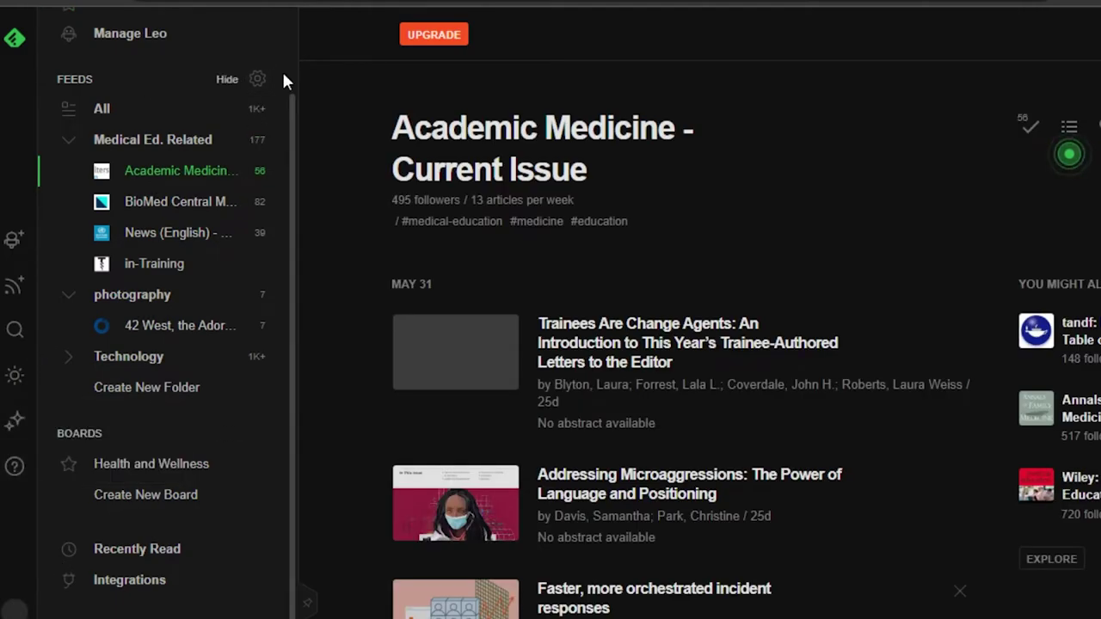
left_click(257, 79)
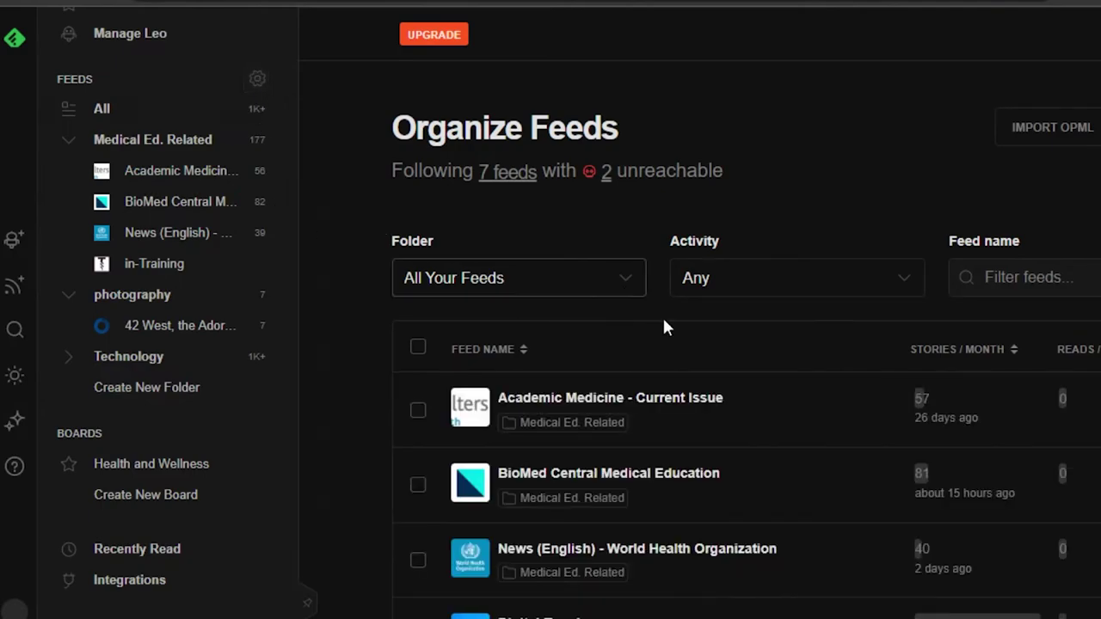
scroll(753, 242, "down", 4)
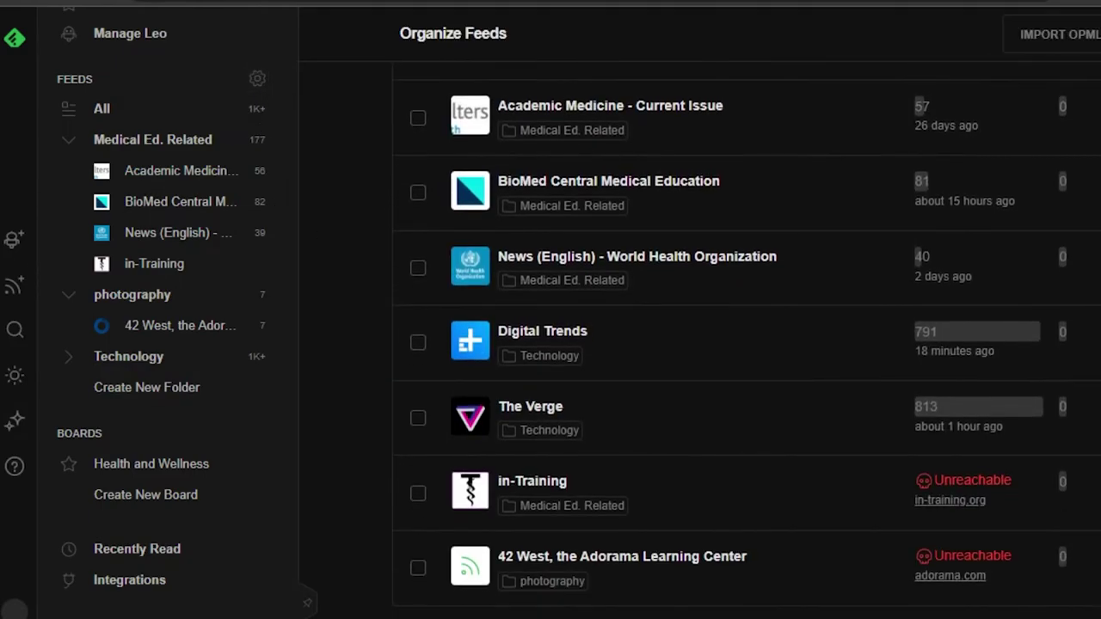
scroll(753, 242, "up", 3)
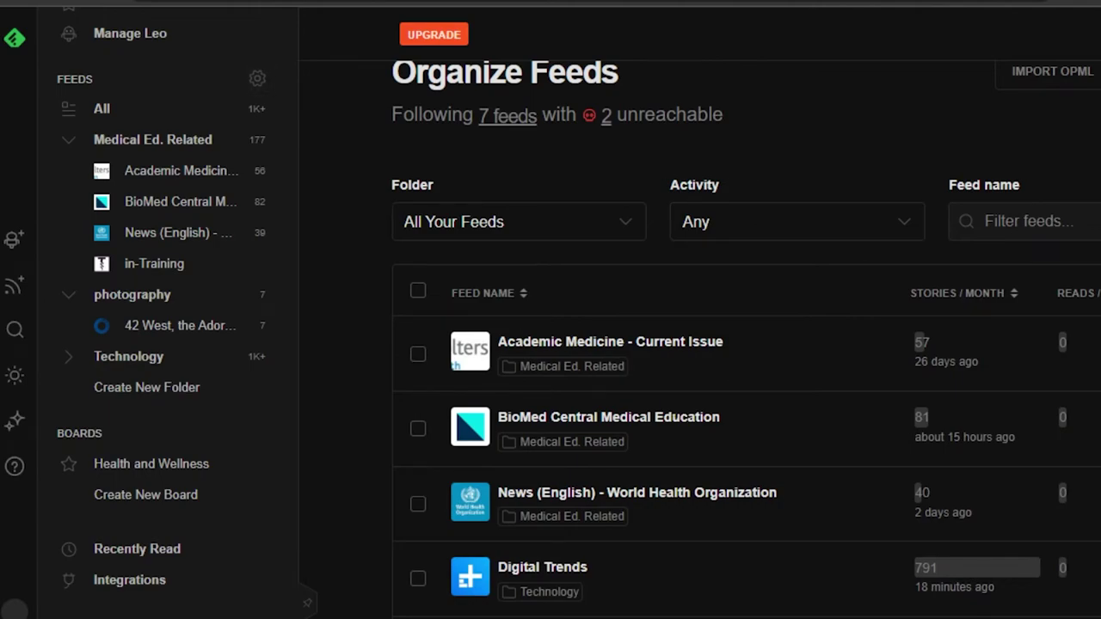
scroll(746, 387, "down", 2)
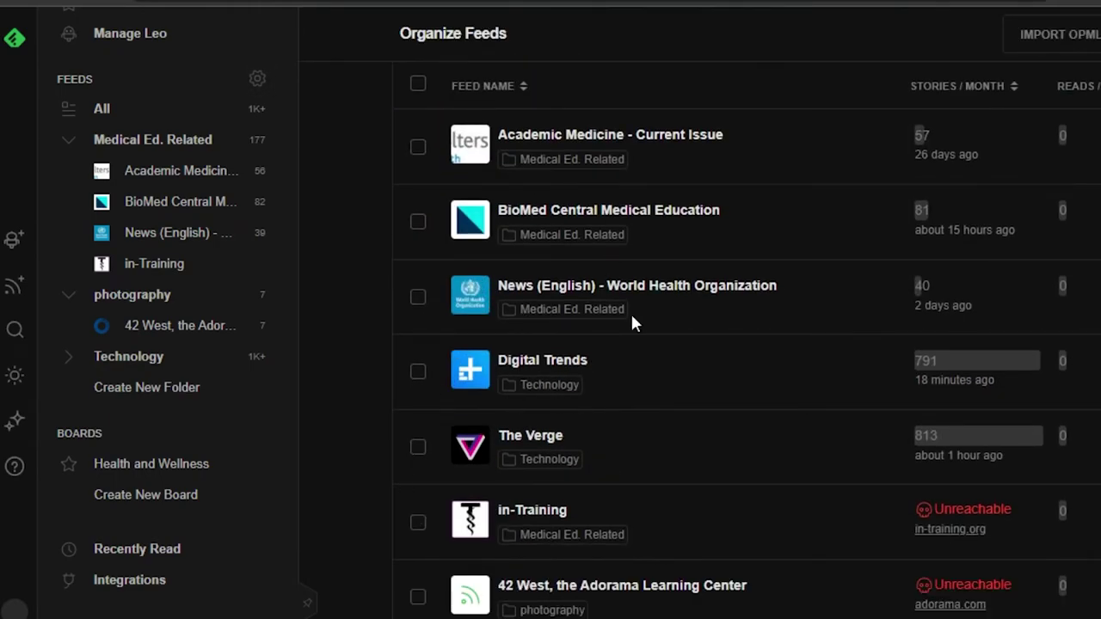
scroll(747, 344, "up", 3)
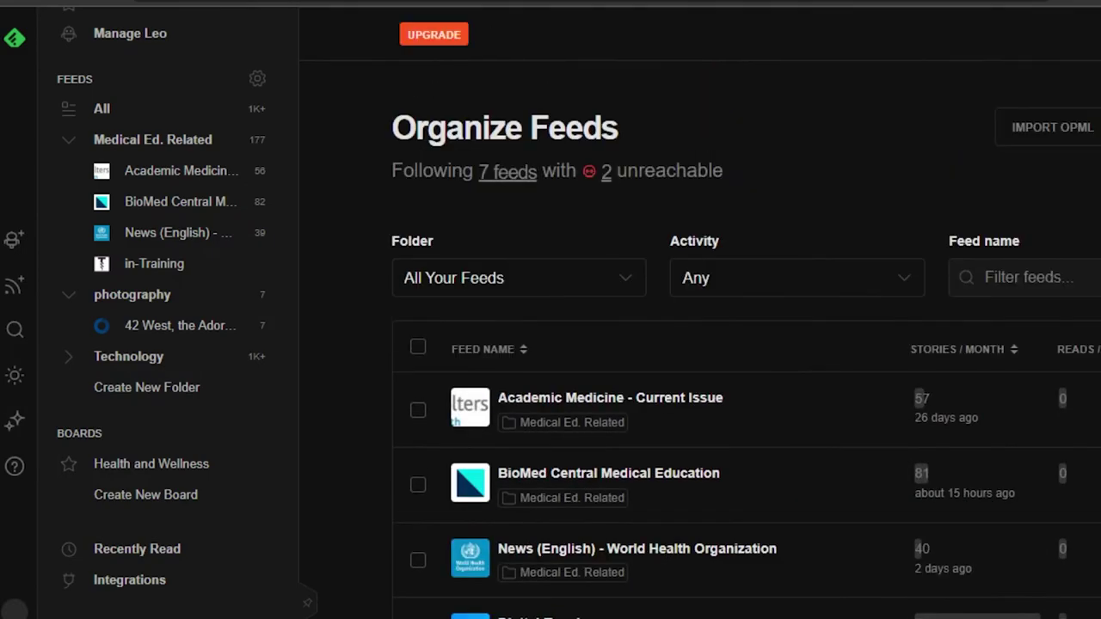
scroll(747, 339, "down", 4)
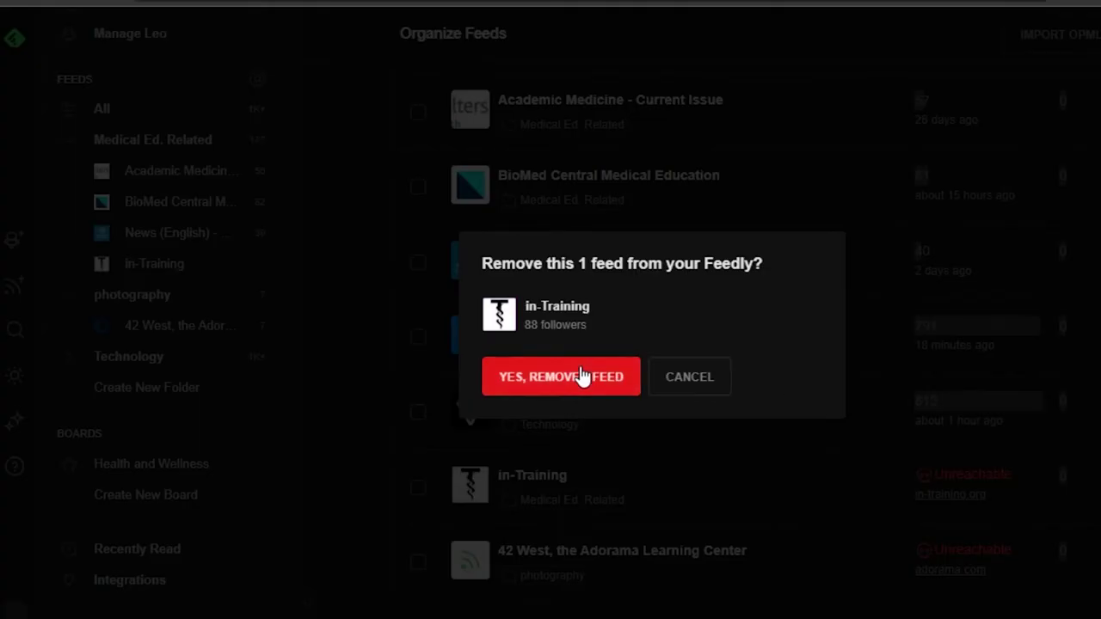
left_click(582, 376)
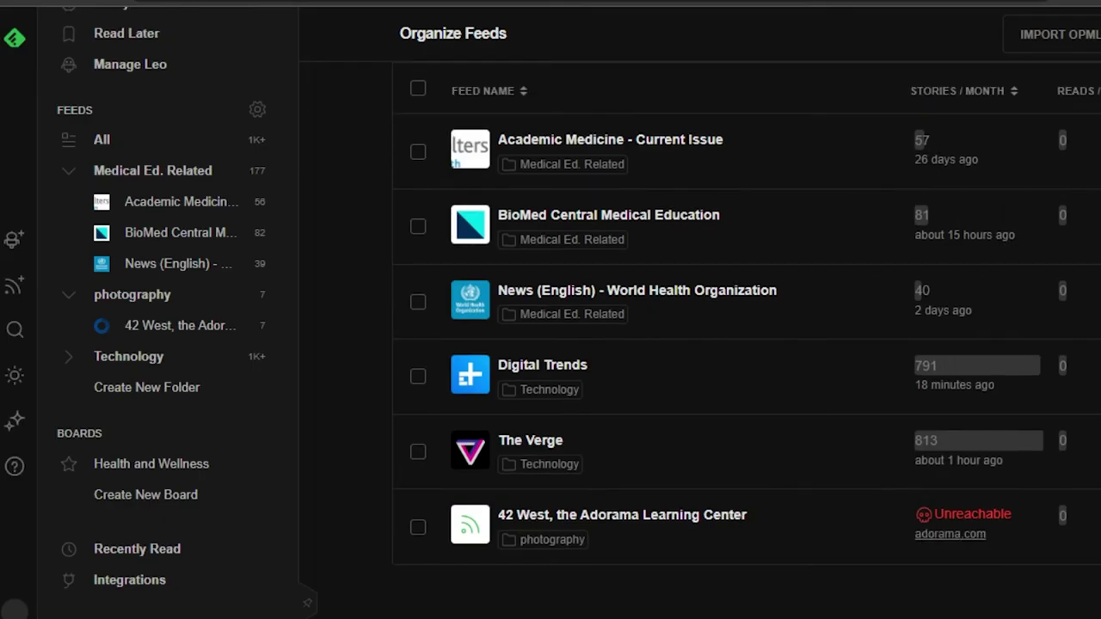
left_click(1066, 503)
left_click(631, 375)
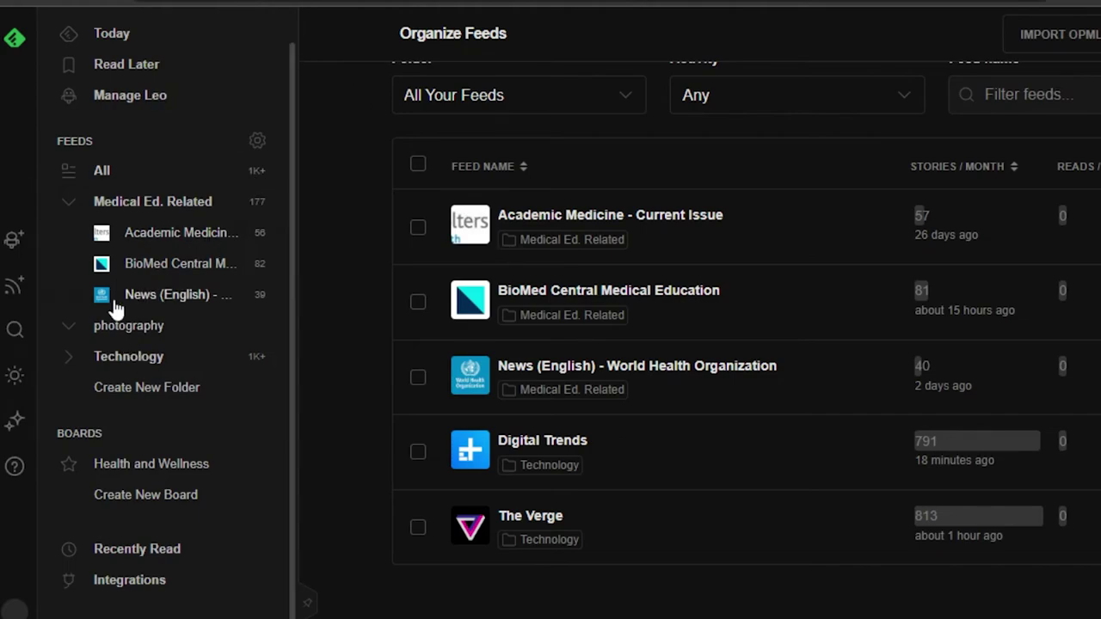
Search website feeds for 'med' and follow MDDI Online into the Medical Ed. Related folder.
left_click(19, 286)
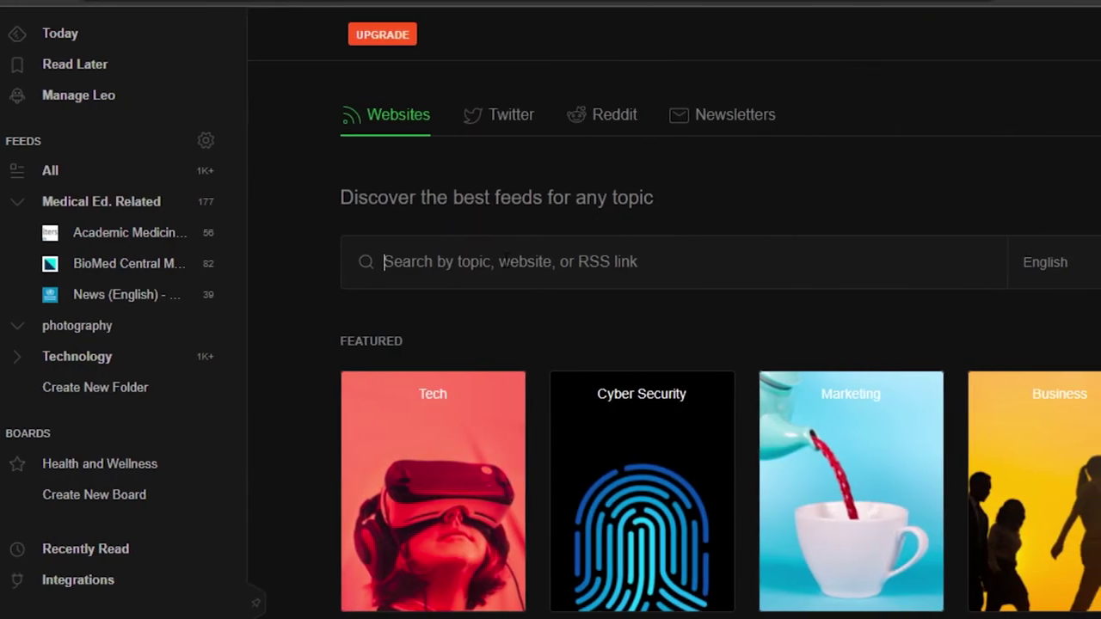
type("medical")
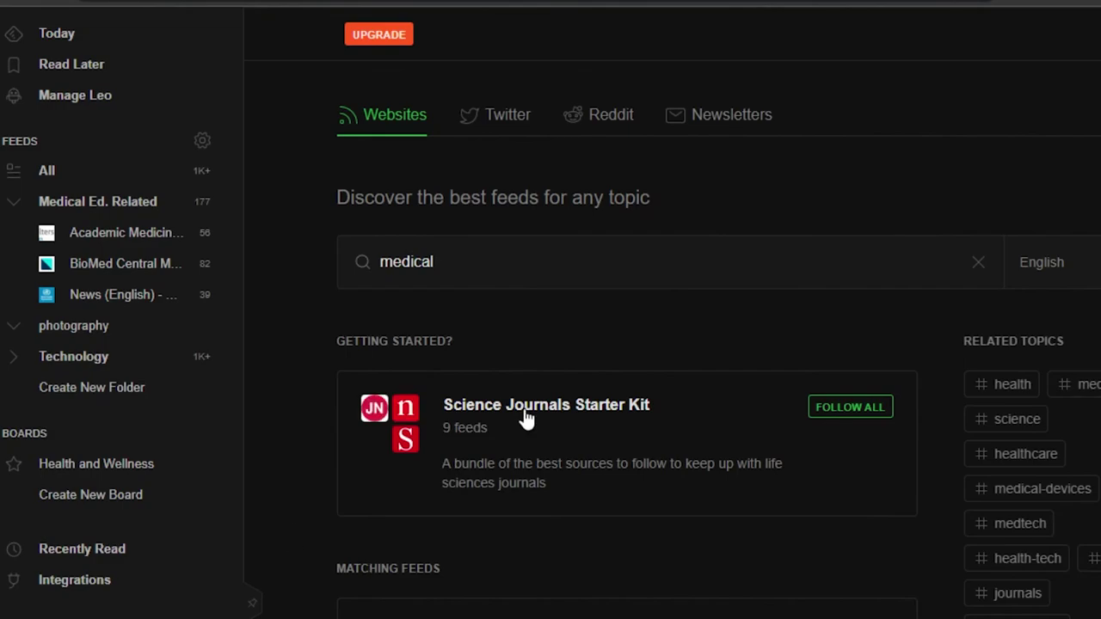
scroll(684, 449, "down", 4)
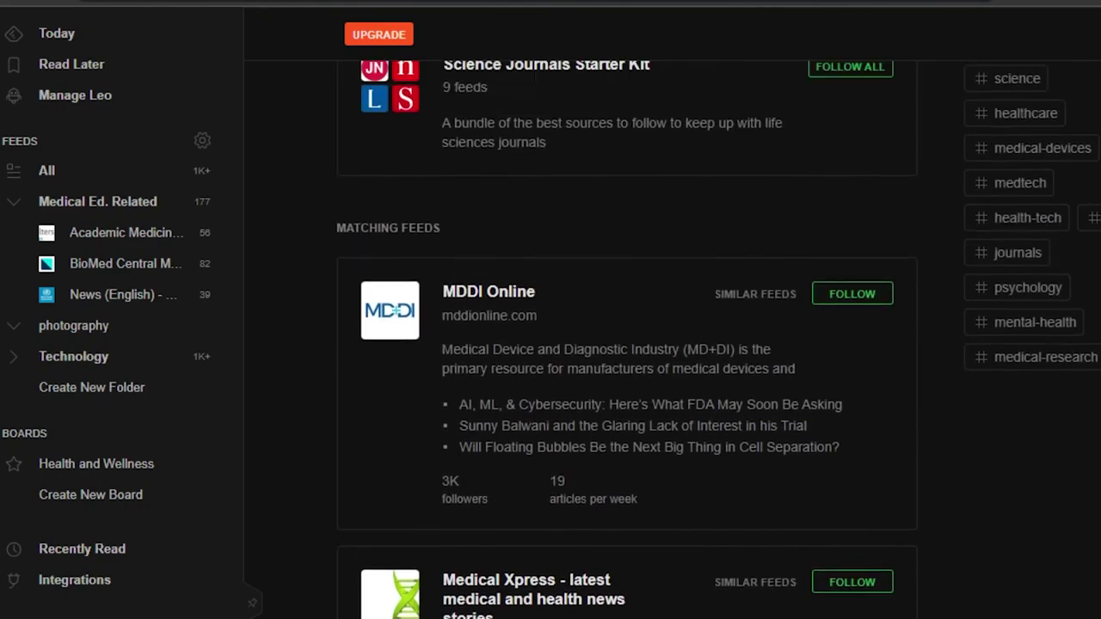
left_click(843, 316)
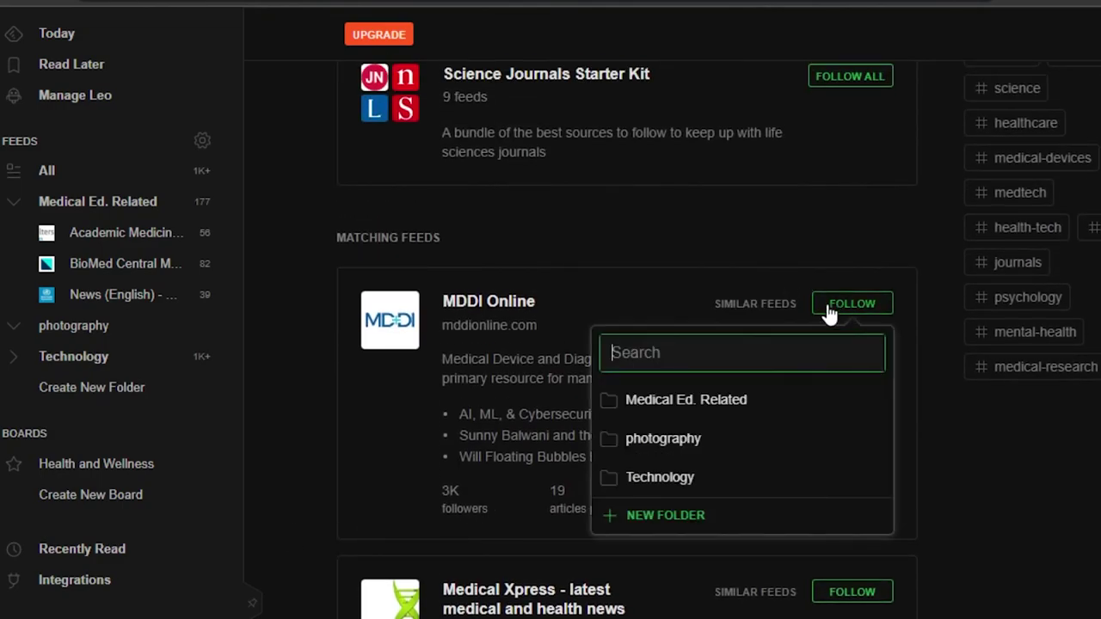
left_click(857, 408)
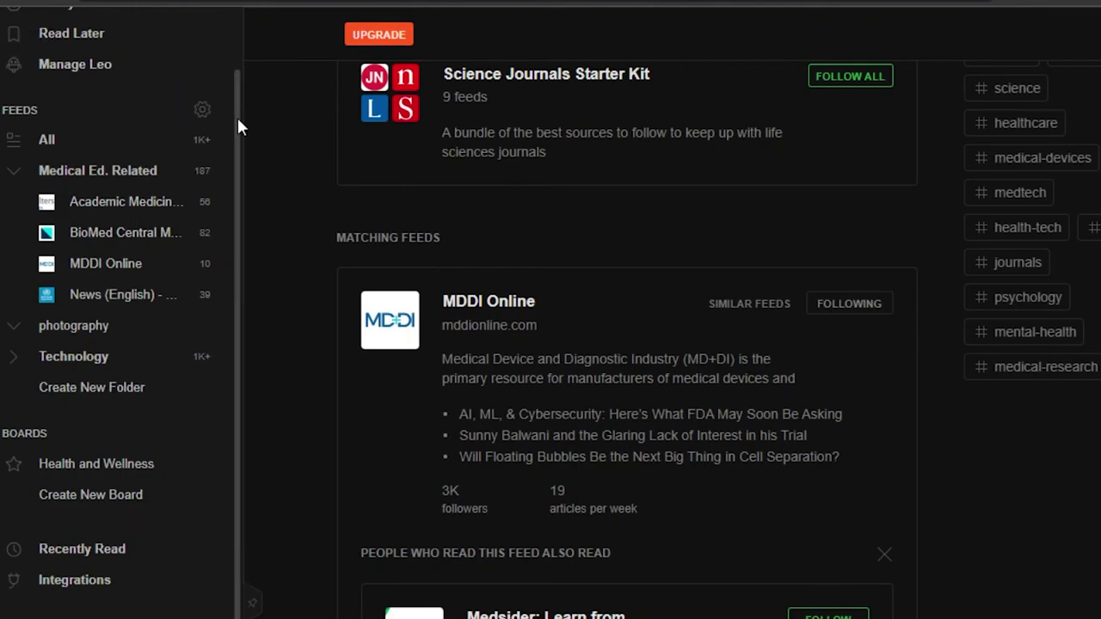
left_click_drag(237, 204, 232, 53)
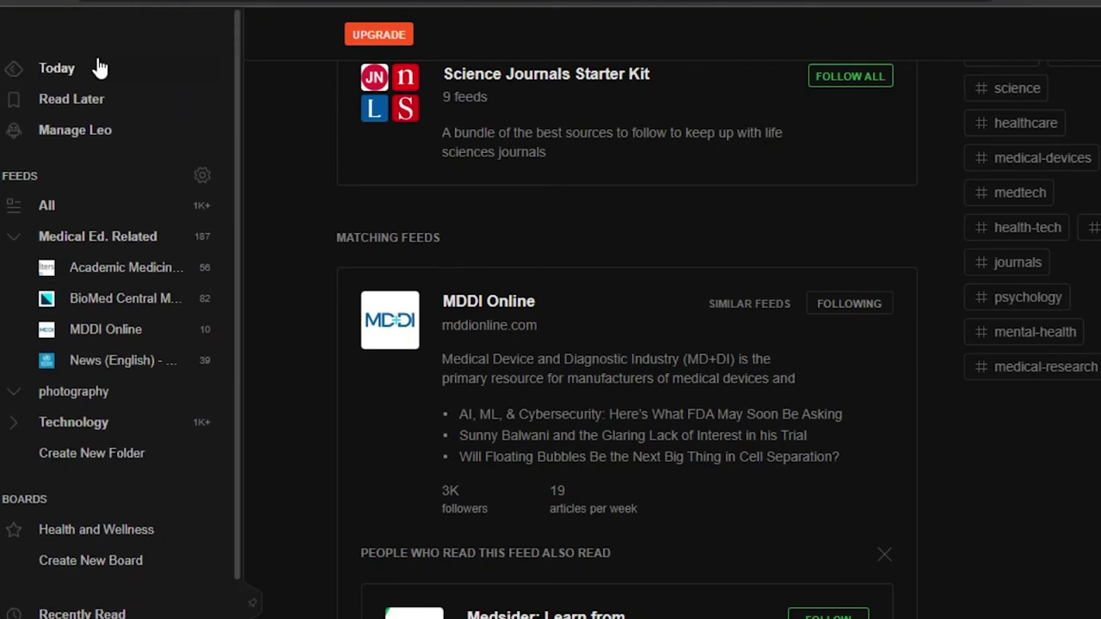
From Today, save the NASA moon rocket article to Read Later.
left_click(56, 67)
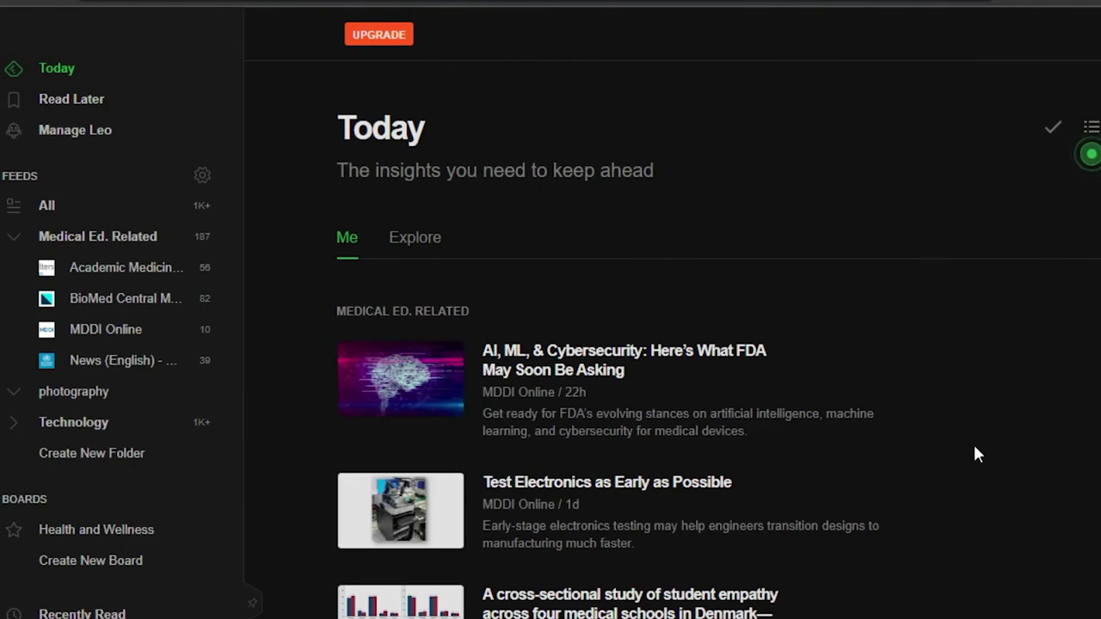
scroll(719, 344, "down", 10)
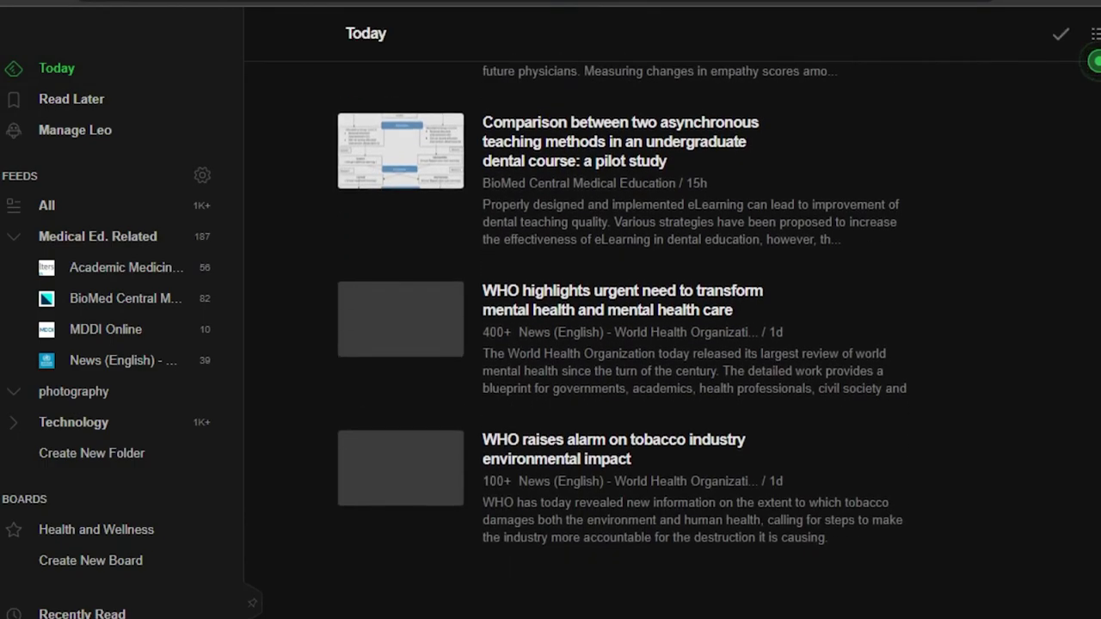
scroll(718, 344, "down", 7)
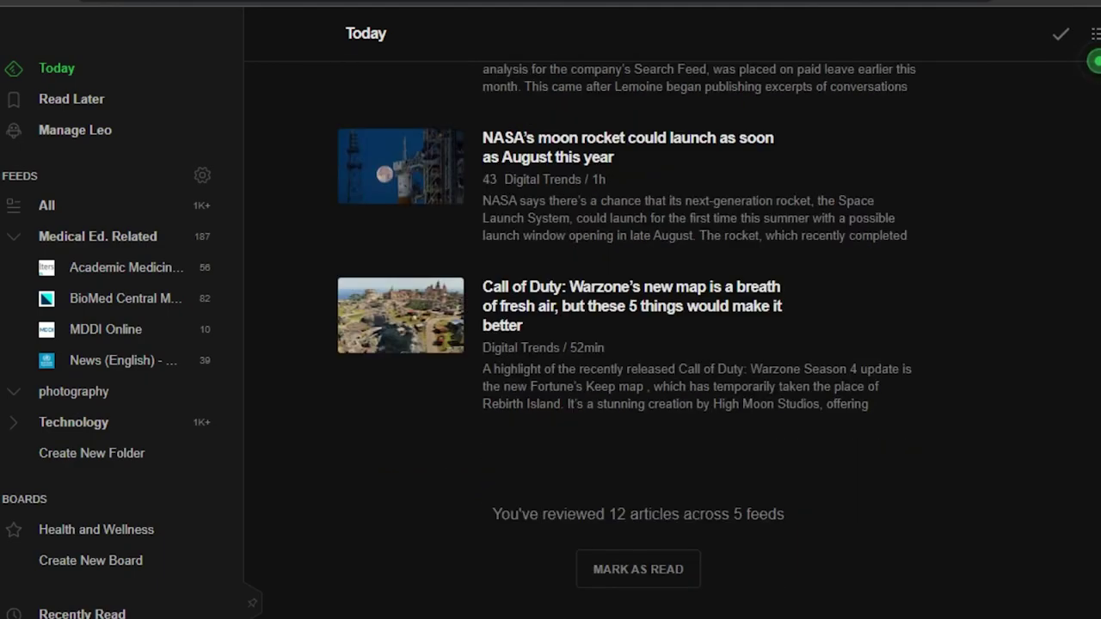
left_click(436, 194)
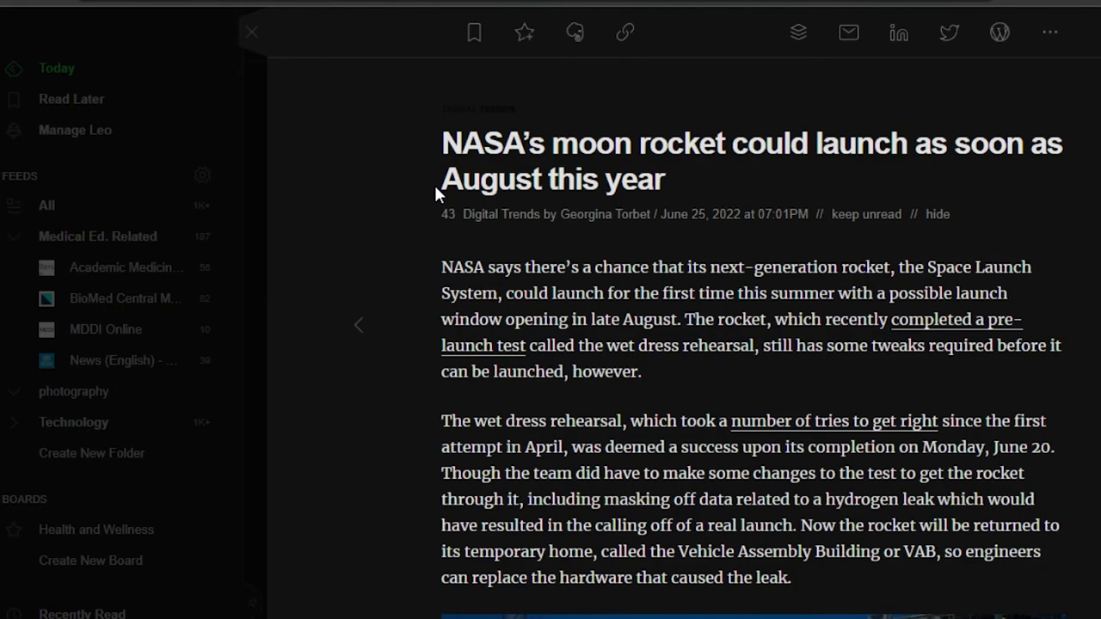
left_click(474, 36)
left_click(252, 33)
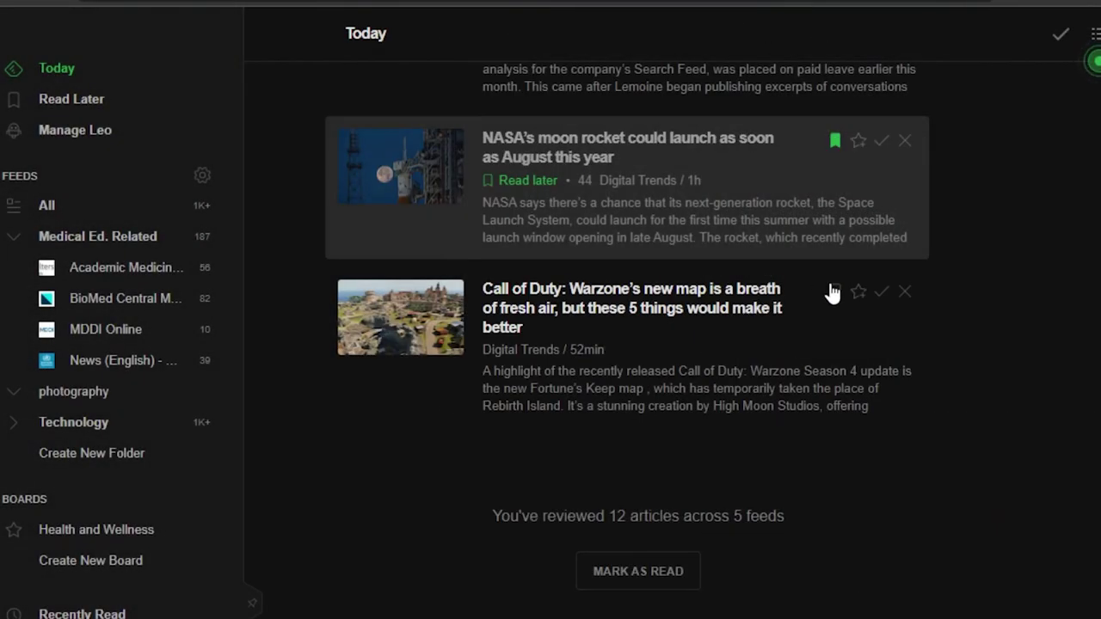
After a look at the Call of Duty Warzone article, open MDDI's FDA AI and cybersecurity article.
left_click(426, 324)
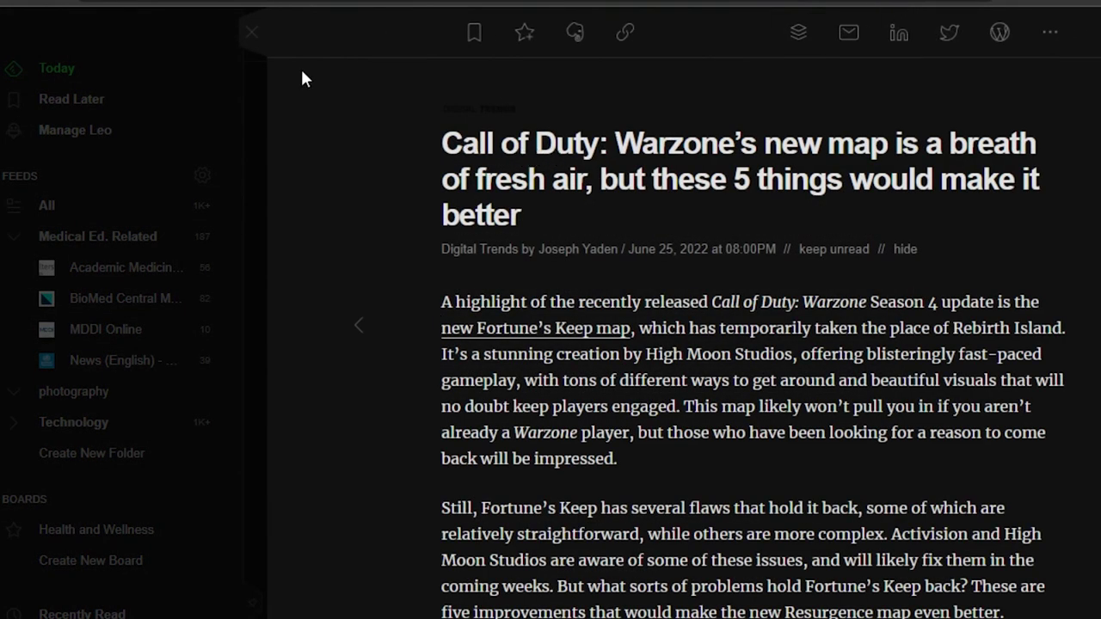
left_click(252, 33)
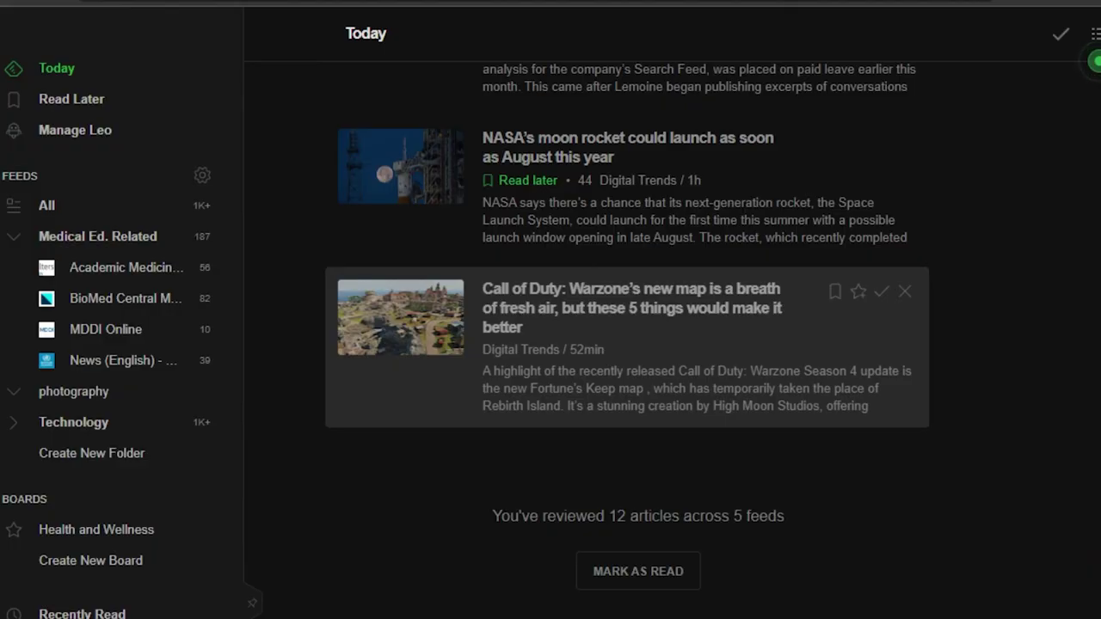
scroll(620, 344, "up", 10)
scroll(693, 135, "up", 5)
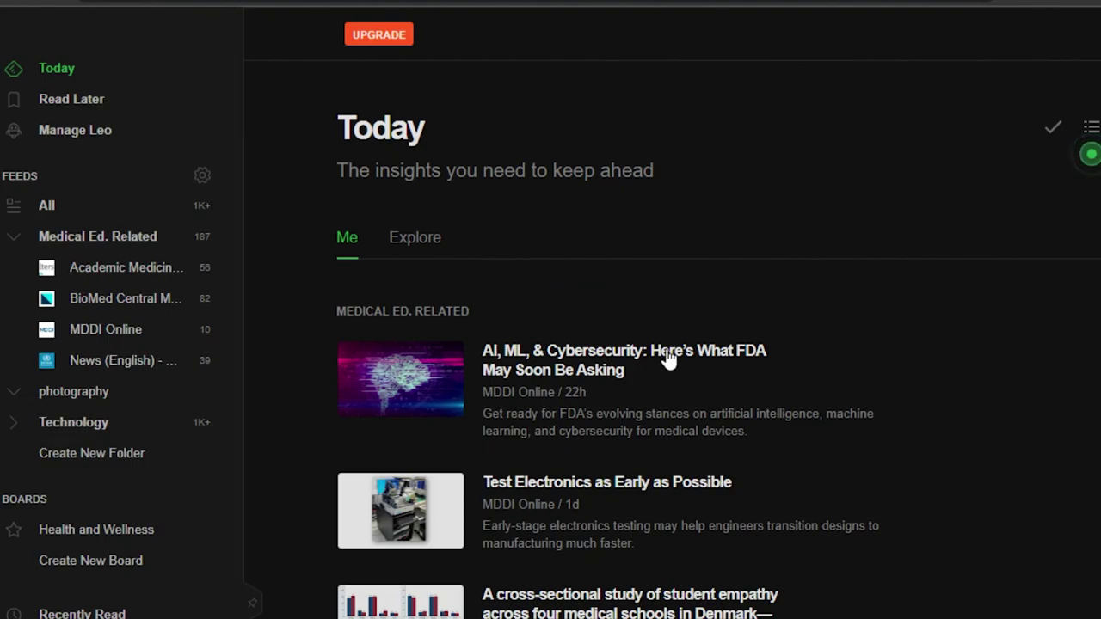
left_click(401, 366)
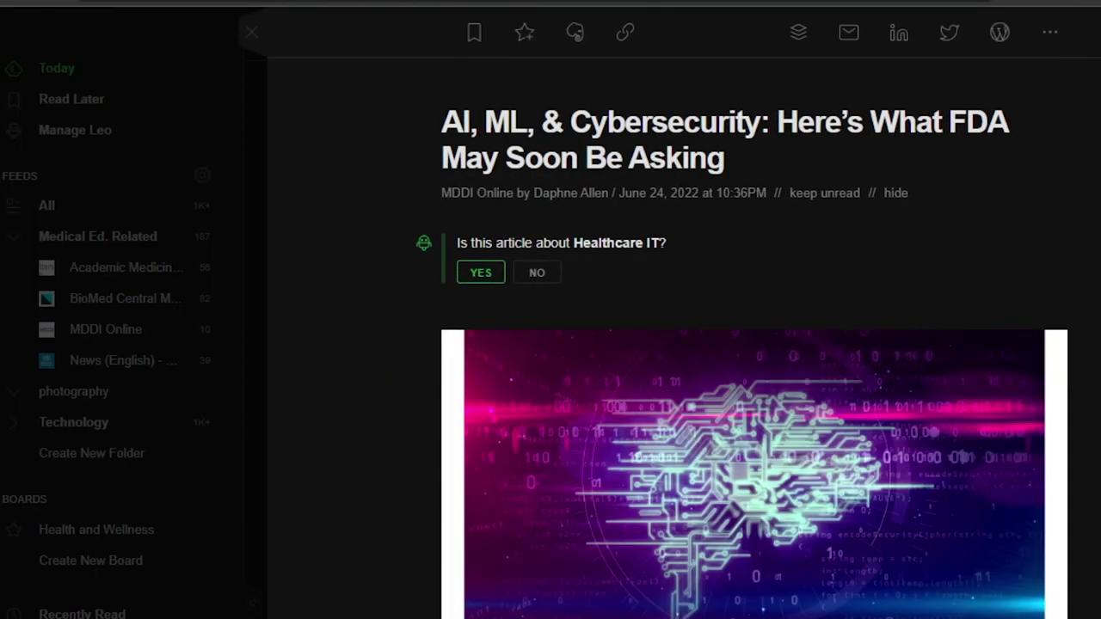
scroll(668, 347, "down", 3)
left_click_drag(441, 460, 910, 461)
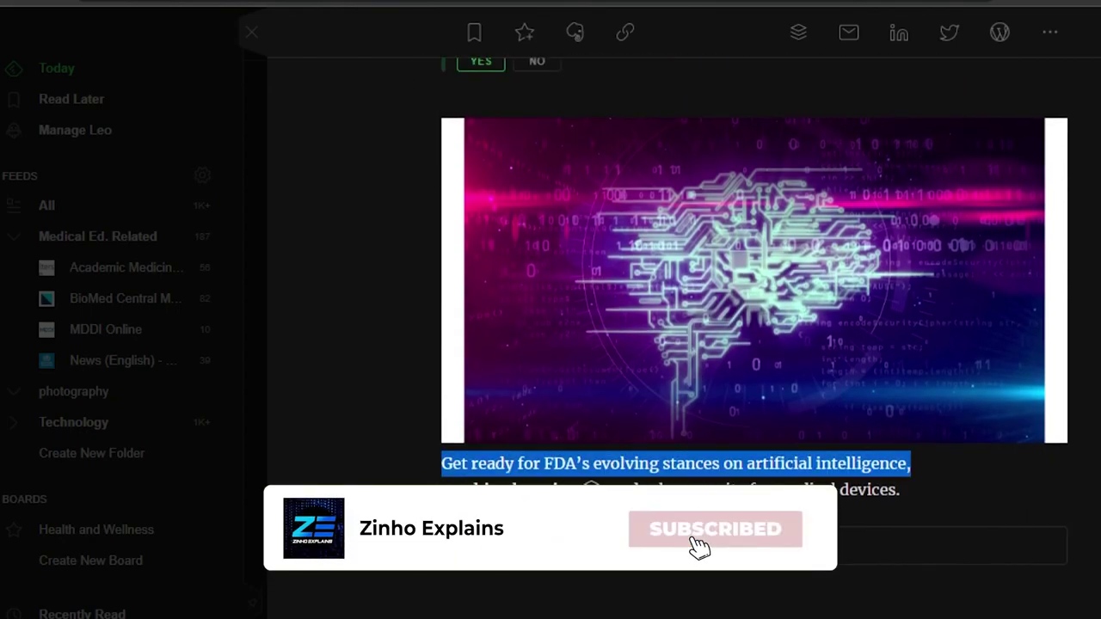
scroll(668, 347, "up", 2)
scroll(754, 362, "down", 2)
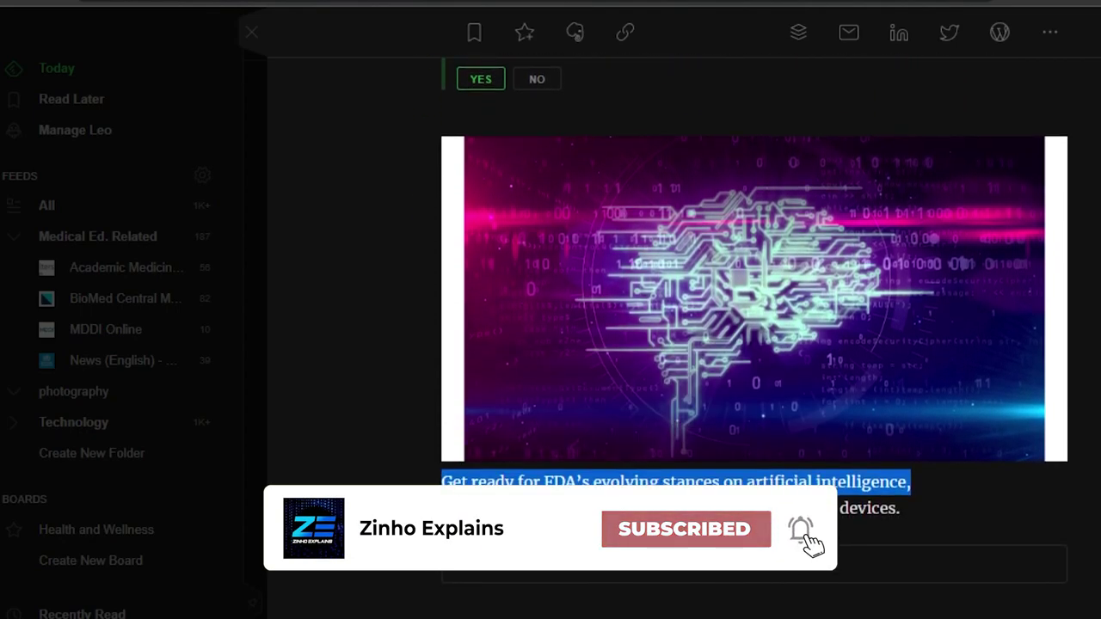